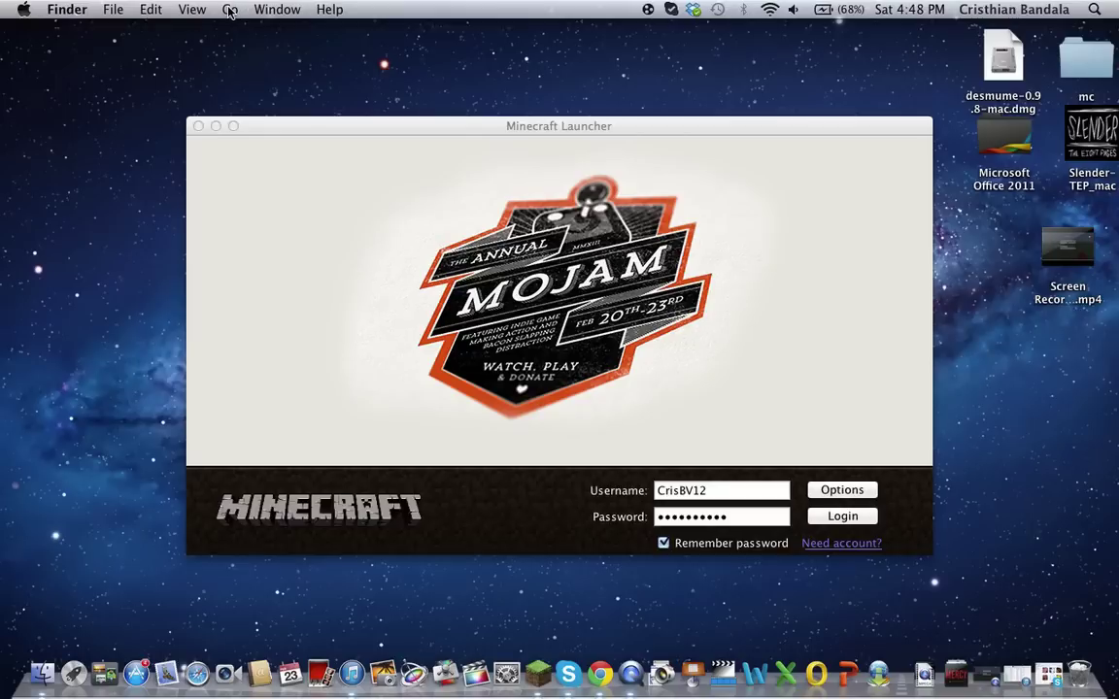
Close the Minecraft Launcher window.
{"action": "left_click", "coordinate": [198, 127]}
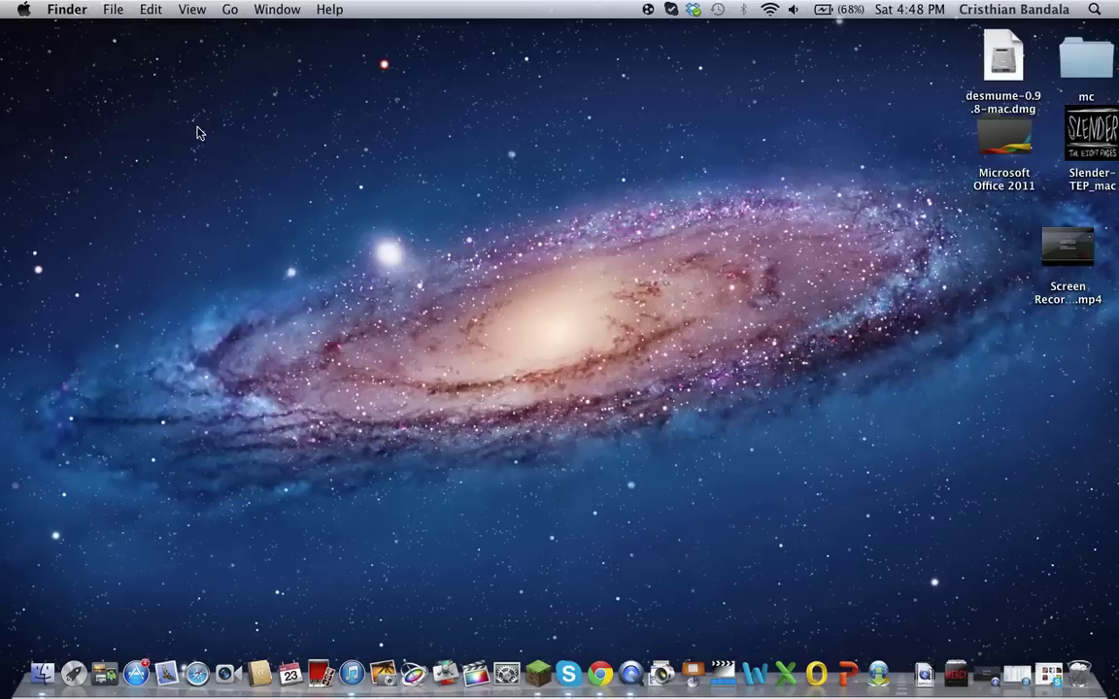
Go to the hidden Library folder and open Application Support > minecraft > bin.
{"action": "left_click", "coordinate": [229, 12]}
{"action": "key", "text": "alt"}
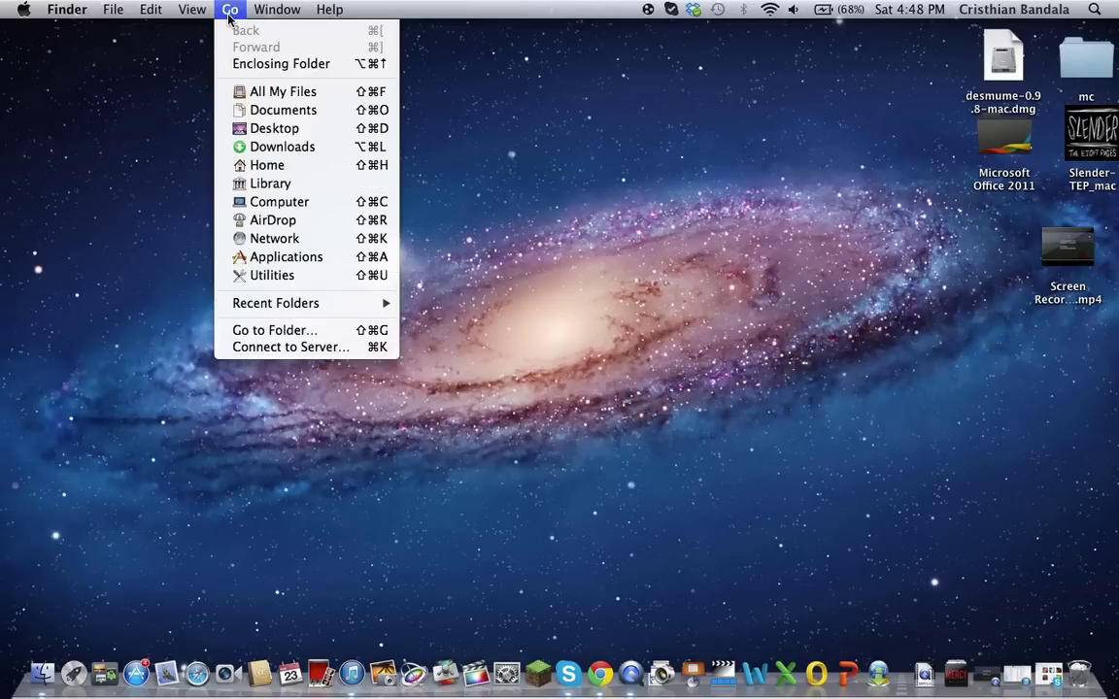
{"action": "key", "text": "Up"}
{"action": "key", "text": "Up"}
{"action": "key", "text": "Up"}
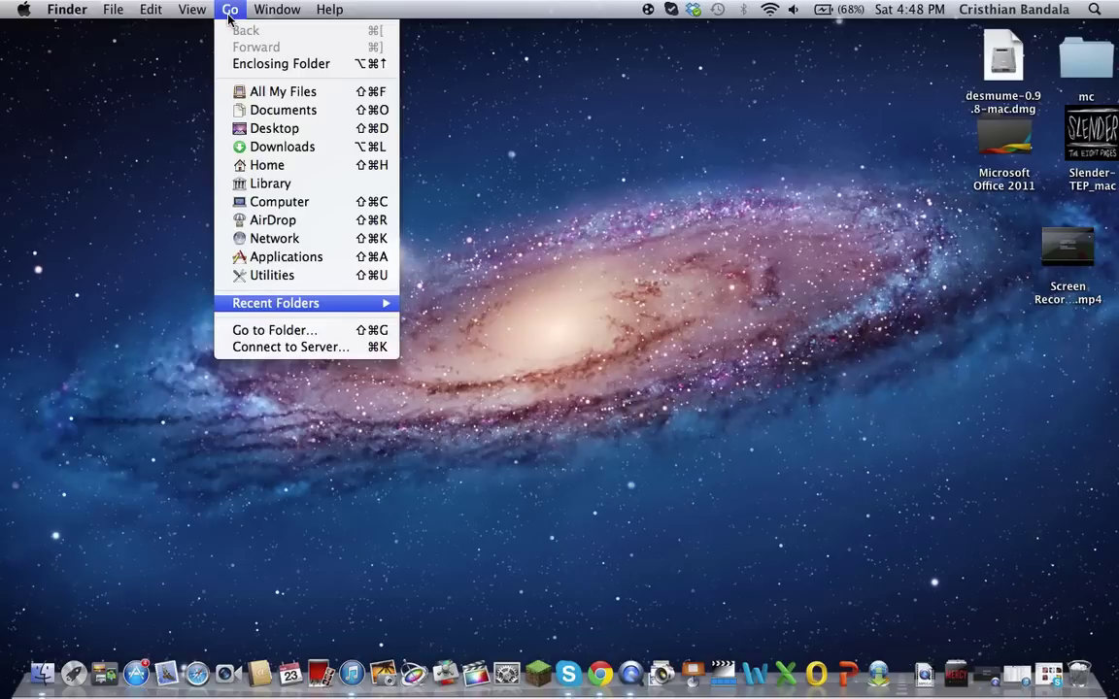
{"action": "left_click", "coordinate": [303, 188]}
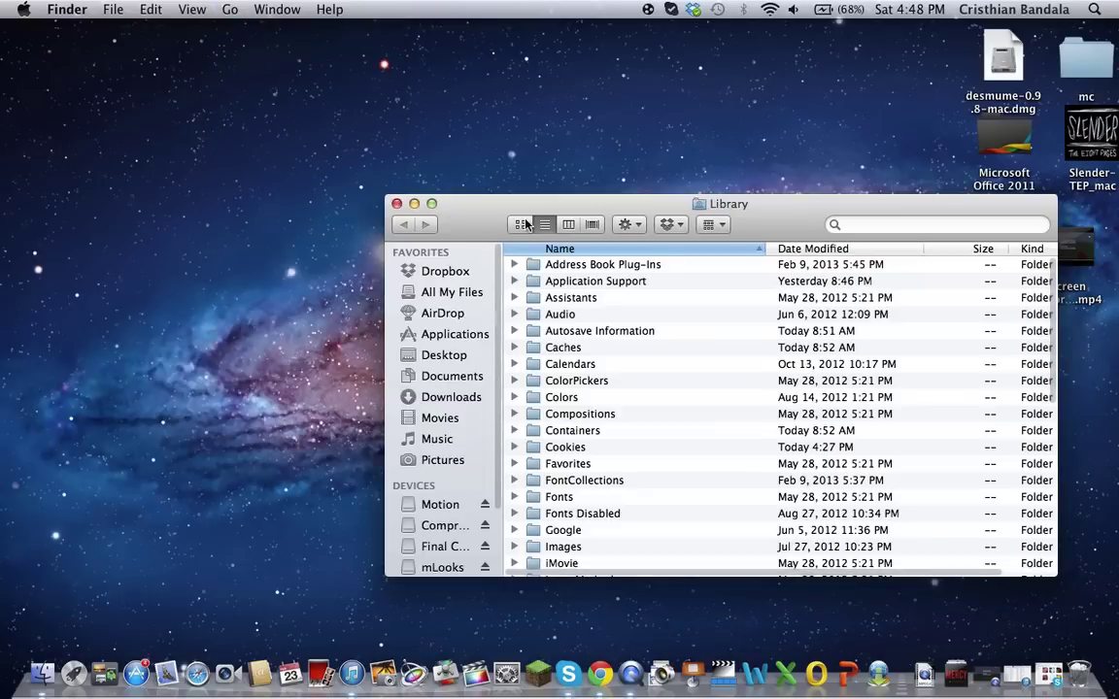
{"action": "double_click", "coordinate": [595, 285]}
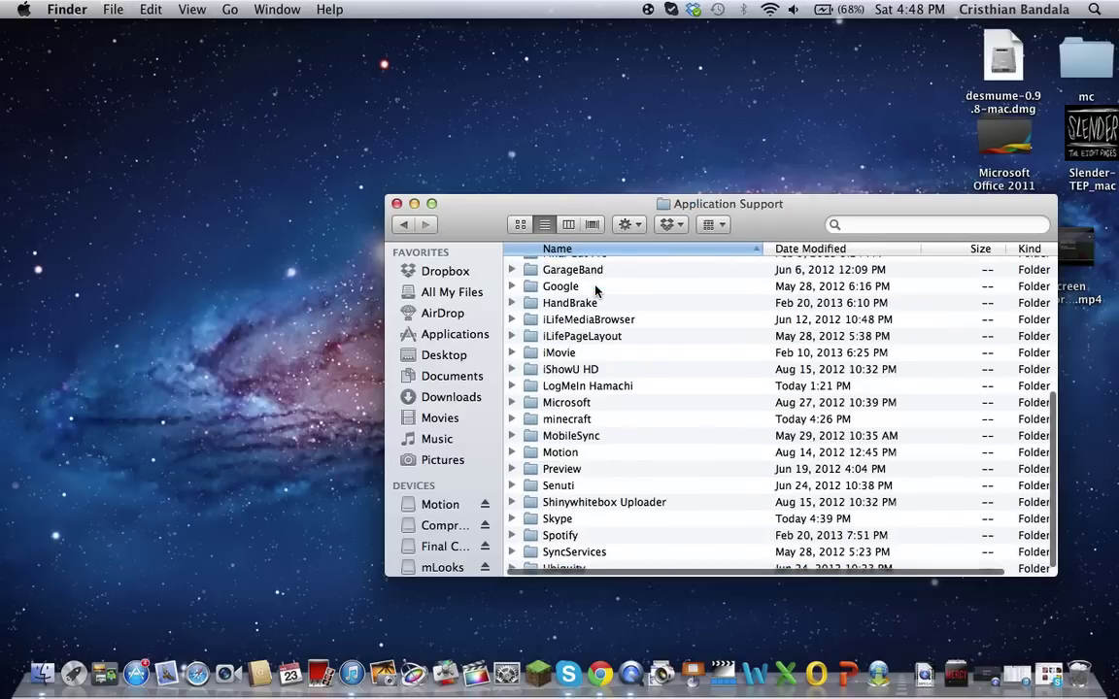
{"action": "double_click", "coordinate": [573, 420]}
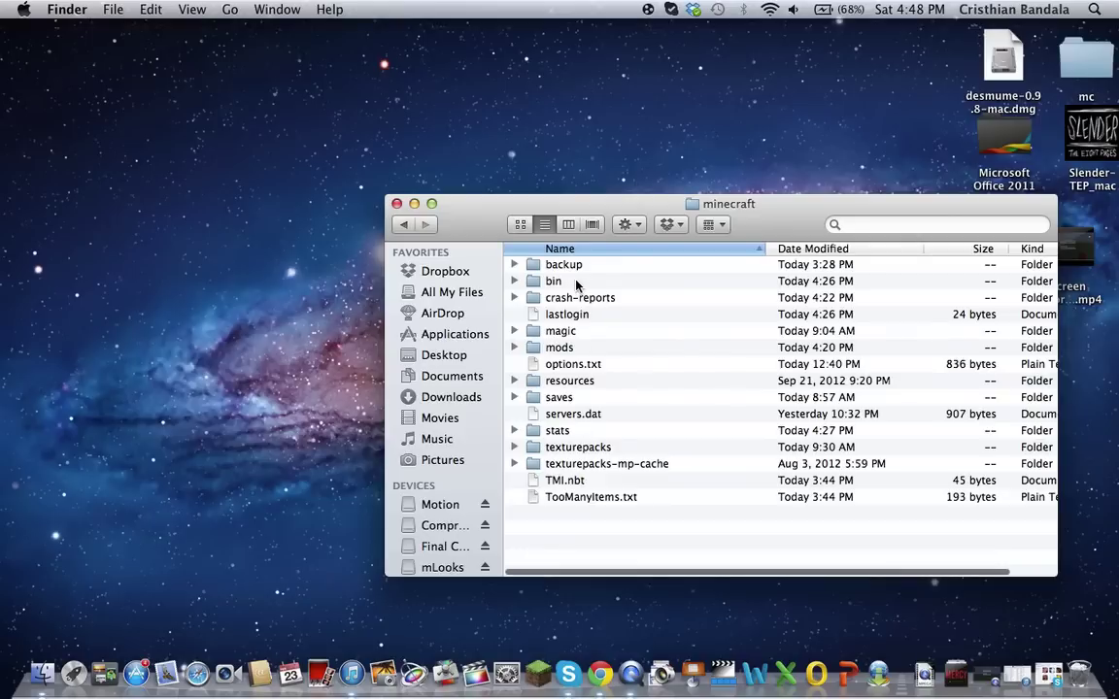
{"action": "double_click", "coordinate": [568, 283]}
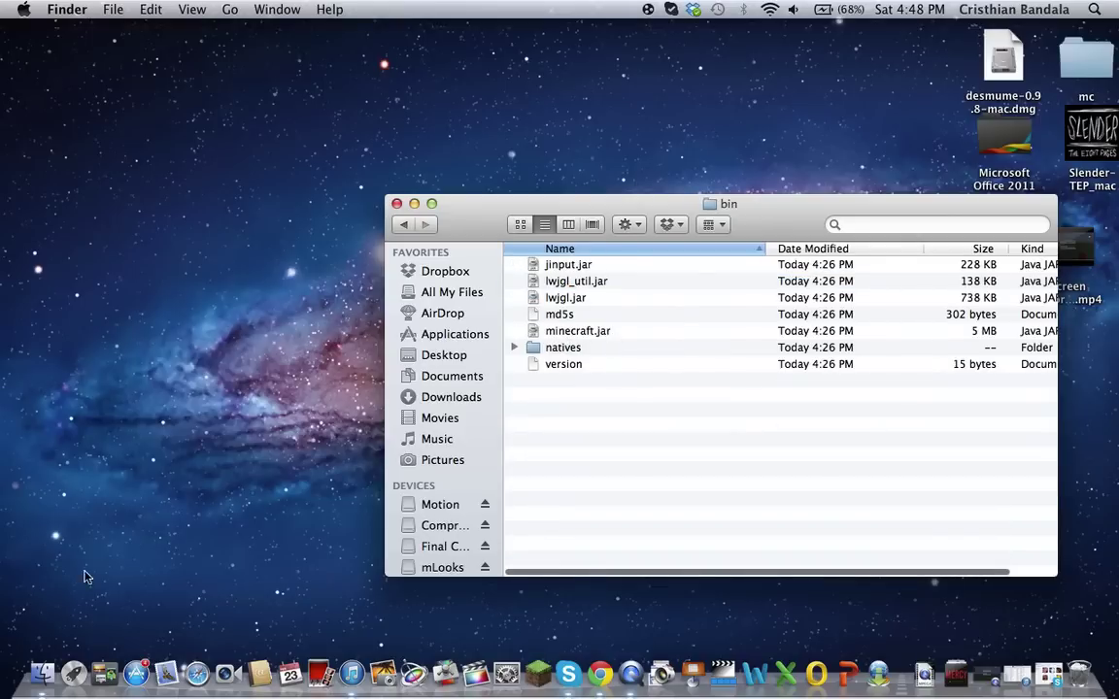
Extract minecraft.jar with The Unarchiver, trash the original jar, and open the extracted folder.
{"action": "right_click", "coordinate": [604, 334]}
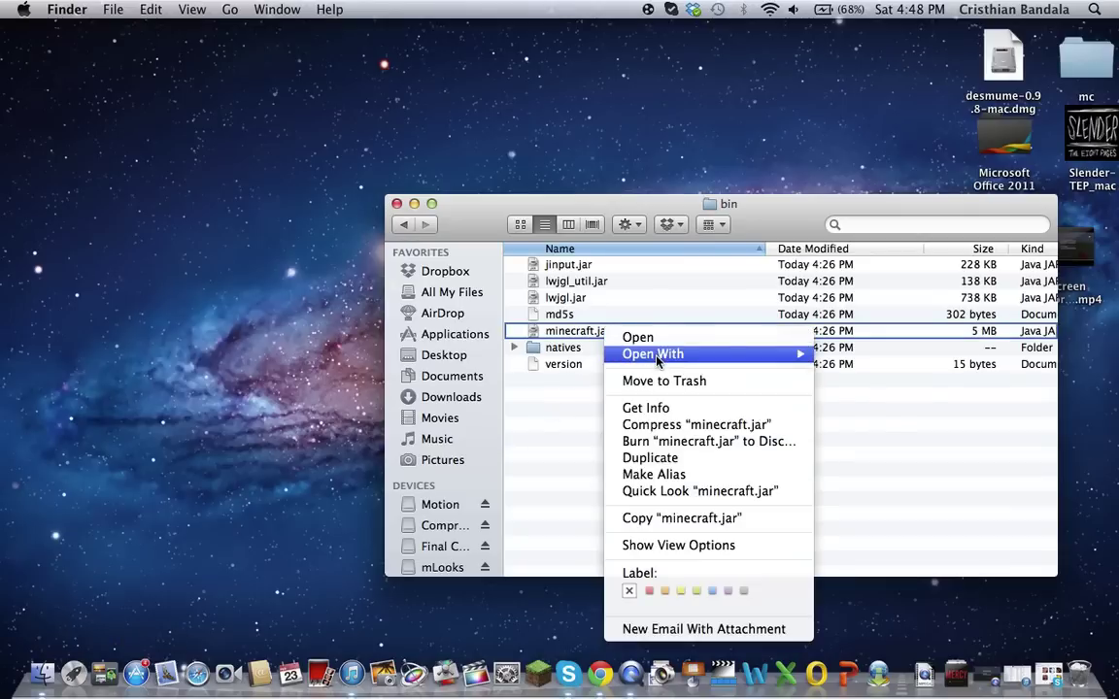
{"action": "mouse_move", "coordinate": [738, 353]}
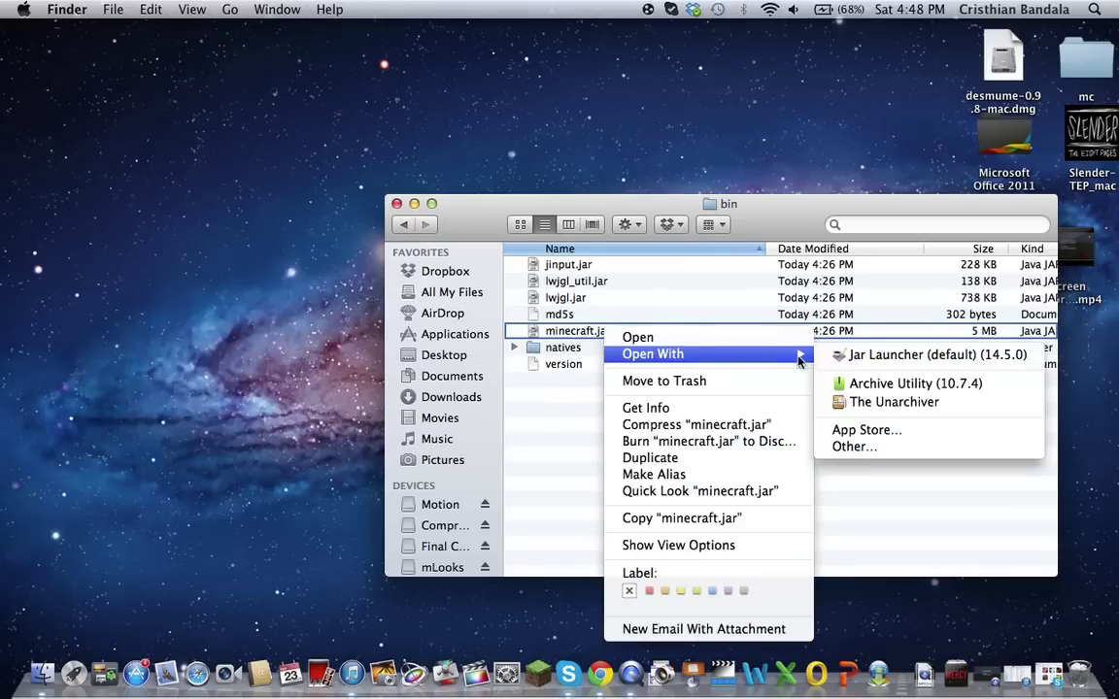
{"action": "left_click", "coordinate": [910, 404]}
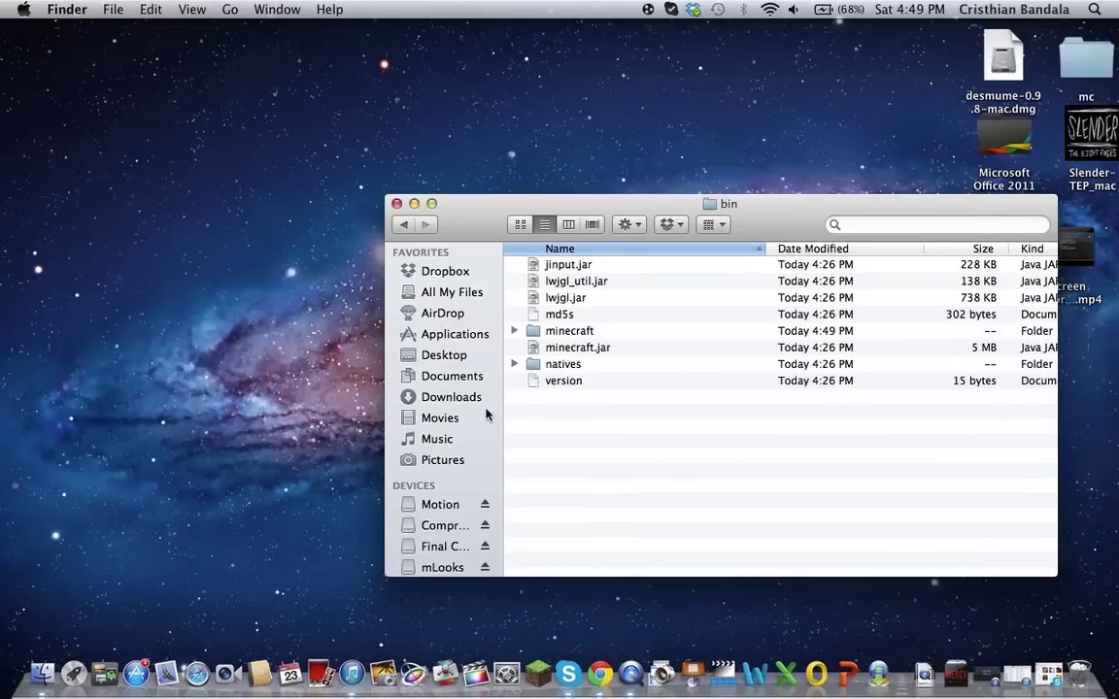
{"action": "left_click_drag", "start_coordinate": [590, 351], "coordinate": [1081, 673]}
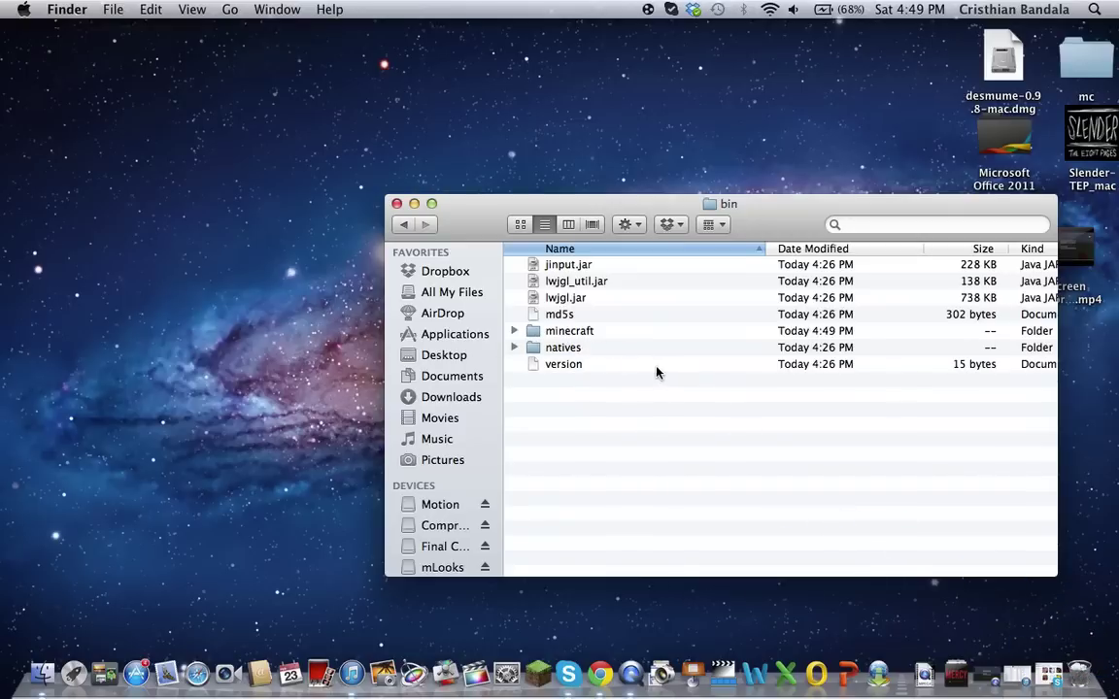
{"action": "double_click", "coordinate": [591, 331]}
Back in bin, add .jar to the extracted minecraft folder's name, making it 'minecraft.jar'.
{"action": "left_click", "coordinate": [412, 230]}
{"action": "left_click", "coordinate": [591, 331]}
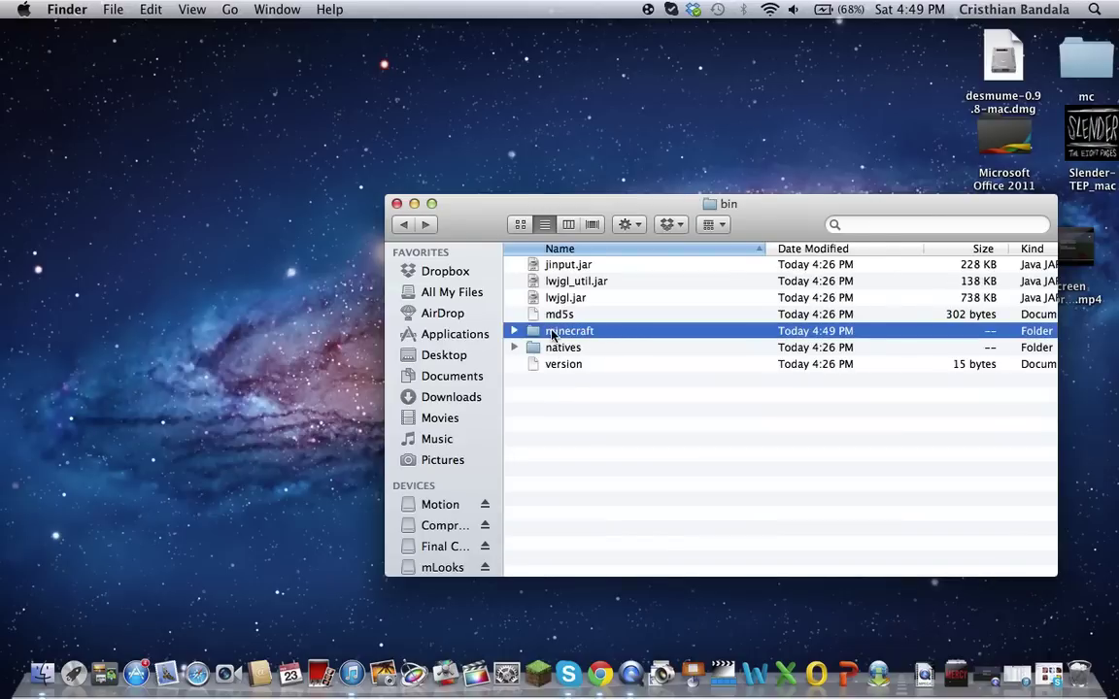
{"action": "left_click", "coordinate": [587, 332]}
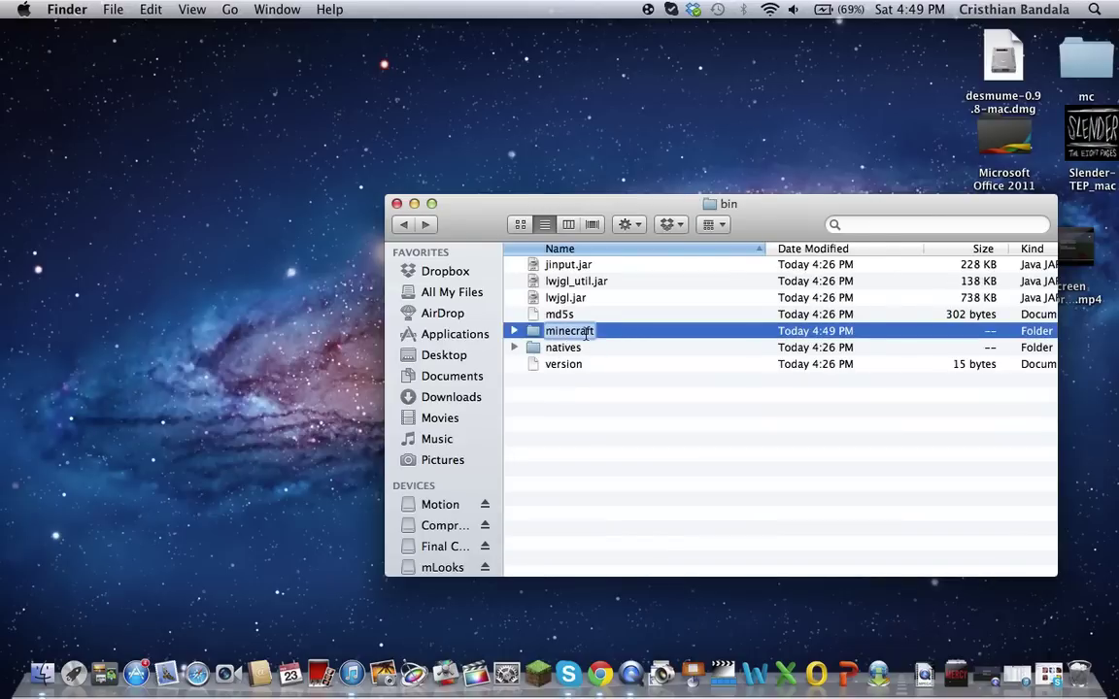
{"action": "key", "text": "Right"}
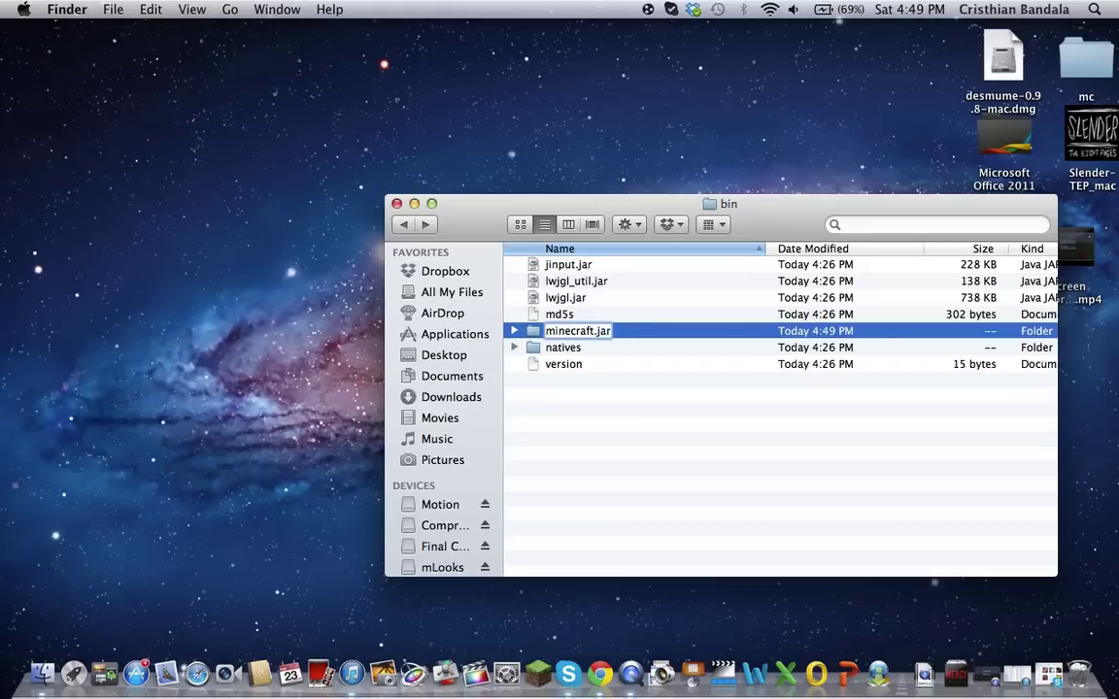
{"action": "key", "text": "Return"}
{"action": "key", "text": "Return"}
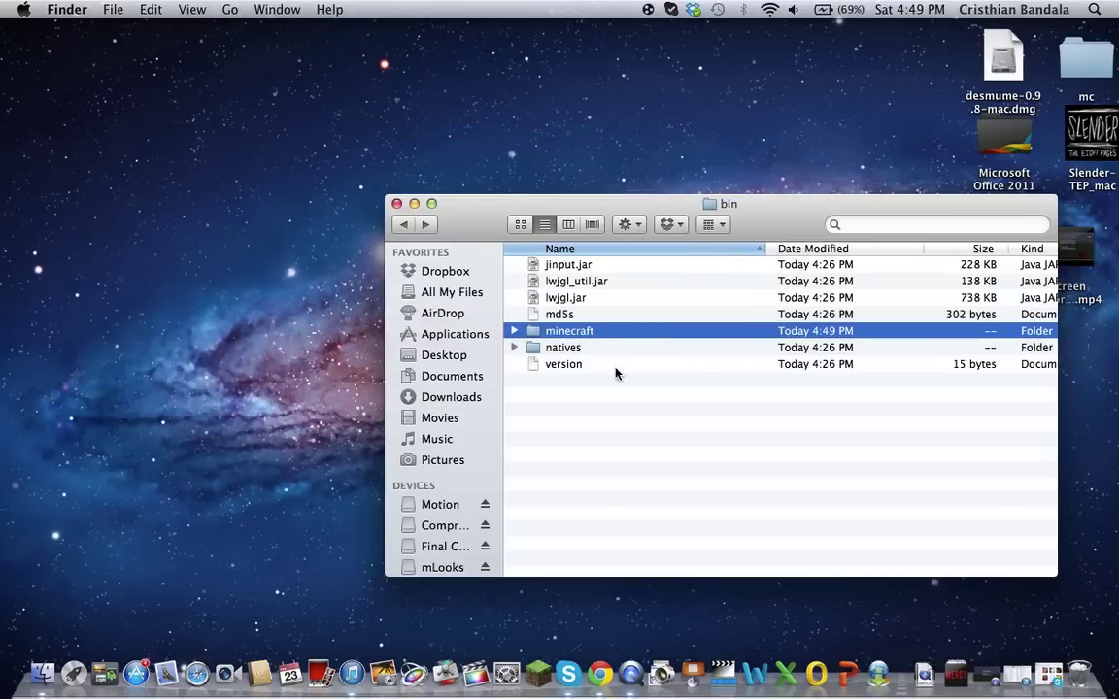
Move X-RayMod_v034 (1).zip from the mc folder to the desktop, unzip it, and open its folder.
{"action": "double_click", "coordinate": [587, 335]}
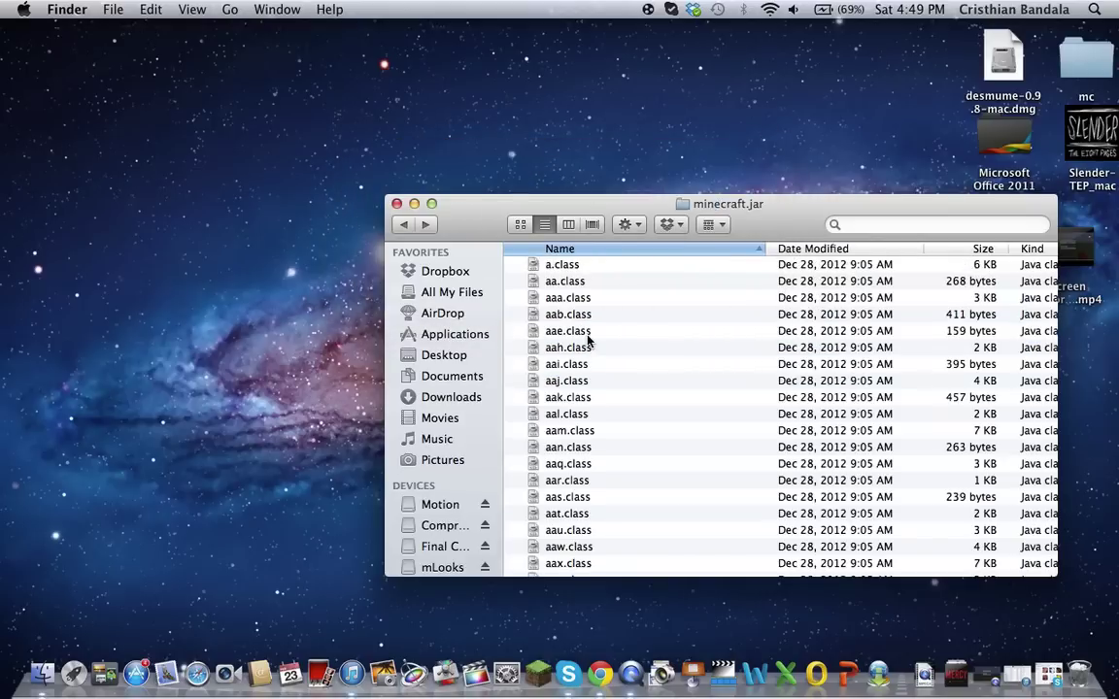
{"action": "double_click", "coordinate": [1085, 66]}
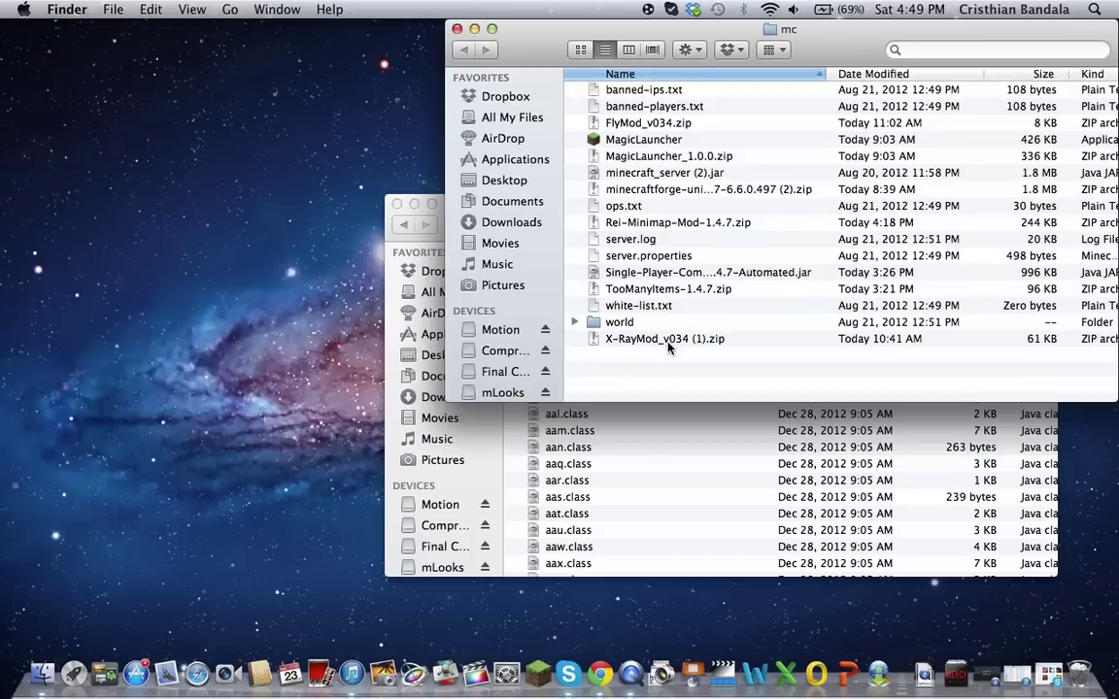
{"action": "left_click_drag", "start_coordinate": [669, 348], "coordinate": [88, 294]}
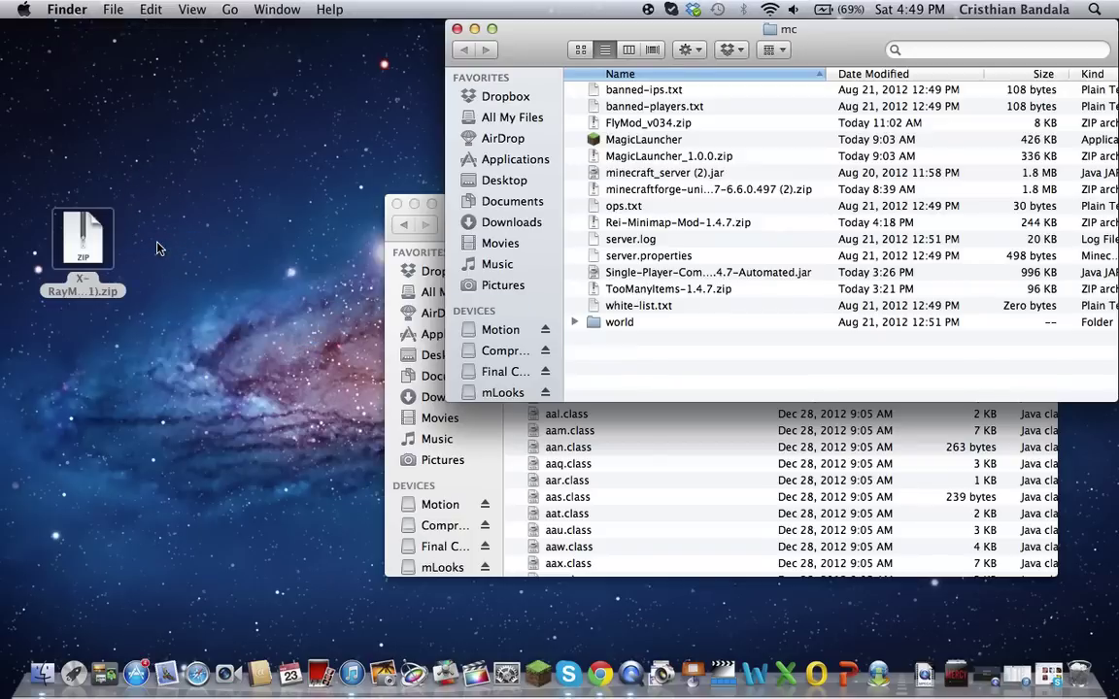
{"action": "double_click", "coordinate": [91, 233]}
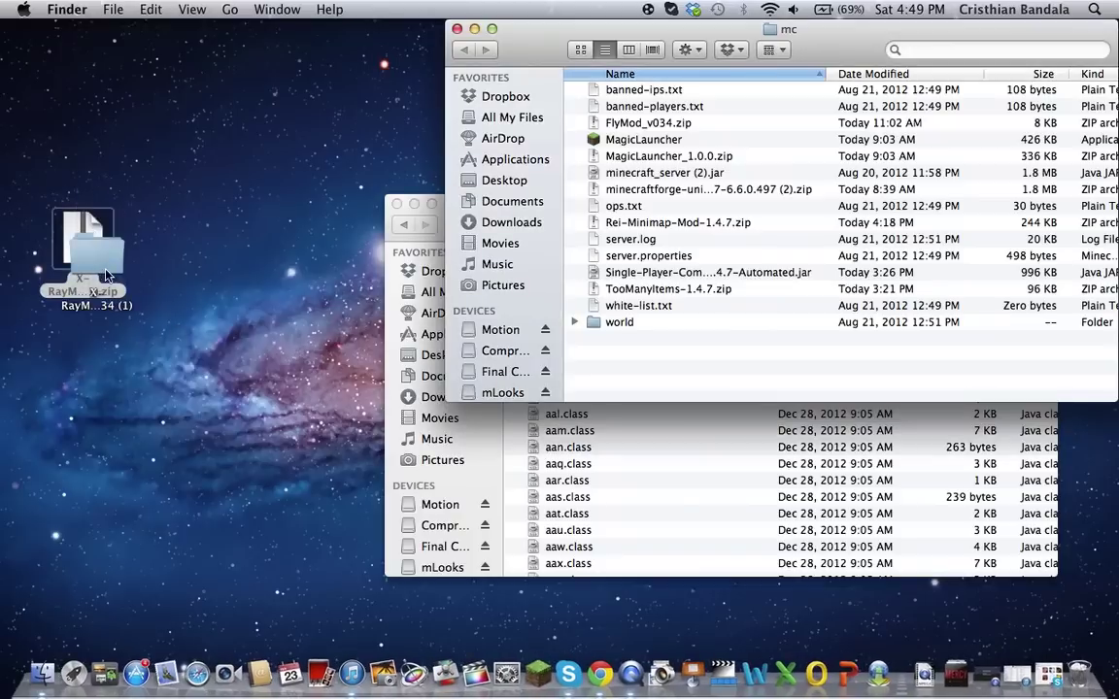
{"action": "left_click", "coordinate": [457, 28]}
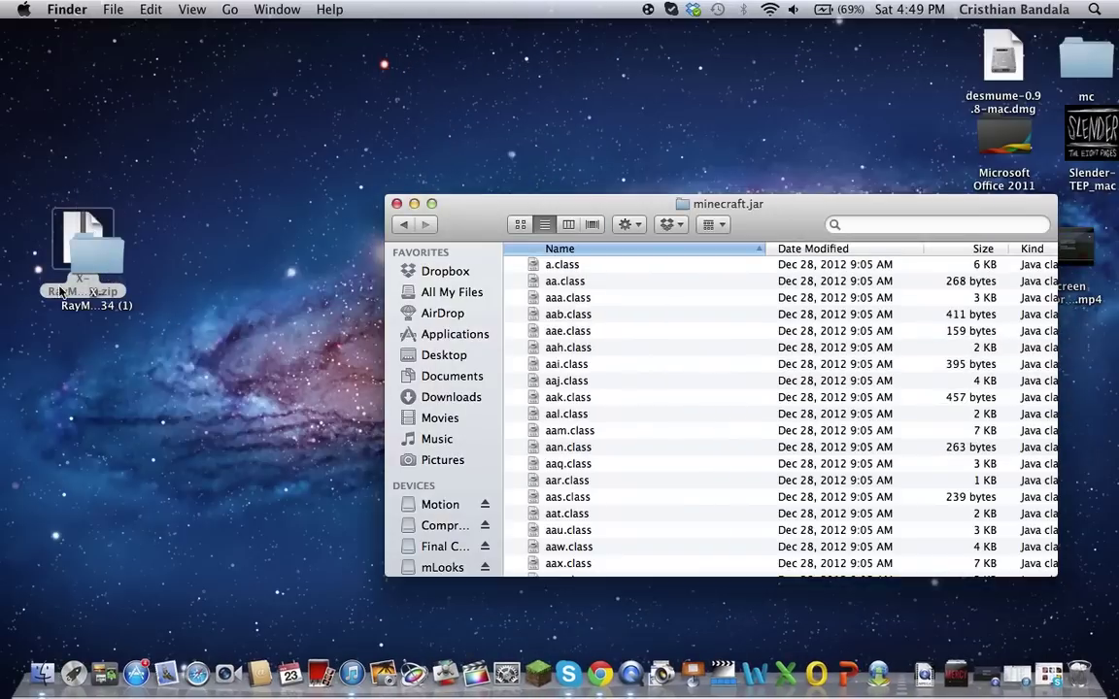
{"action": "double_click", "coordinate": [107, 262]}
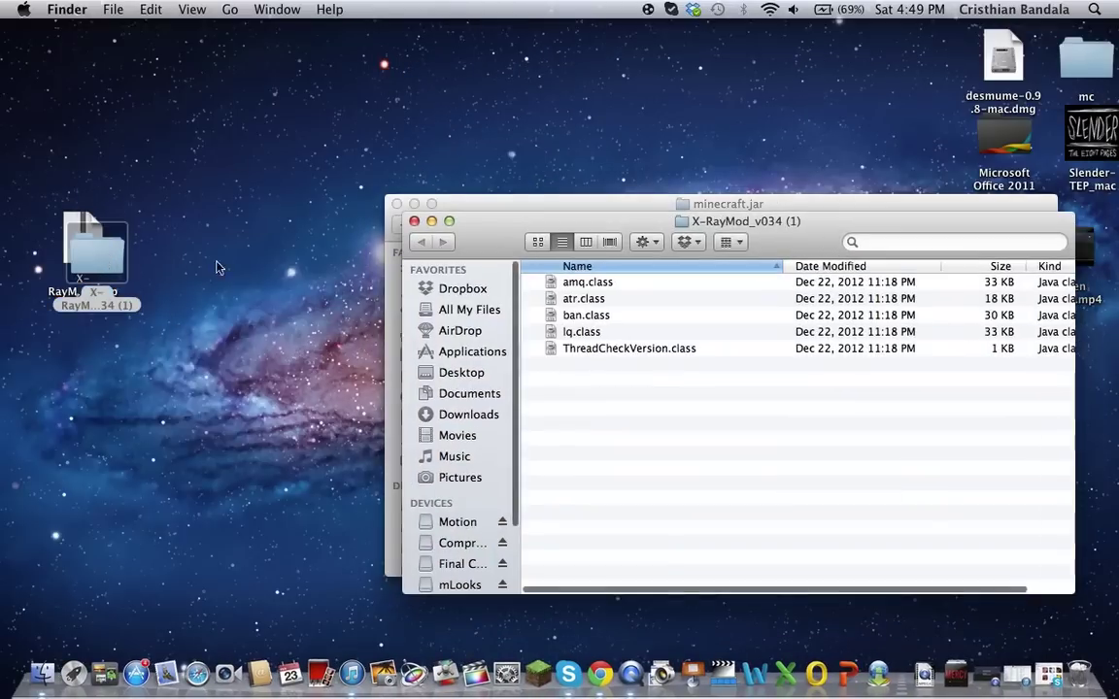
Place the X-RayMod window beside minecraft.jar and select its five class files.
{"action": "left_click_drag", "start_coordinate": [650, 220], "coordinate": [303, 372]}
{"action": "left_click_drag", "start_coordinate": [175, 428], "coordinate": [239, 497]}
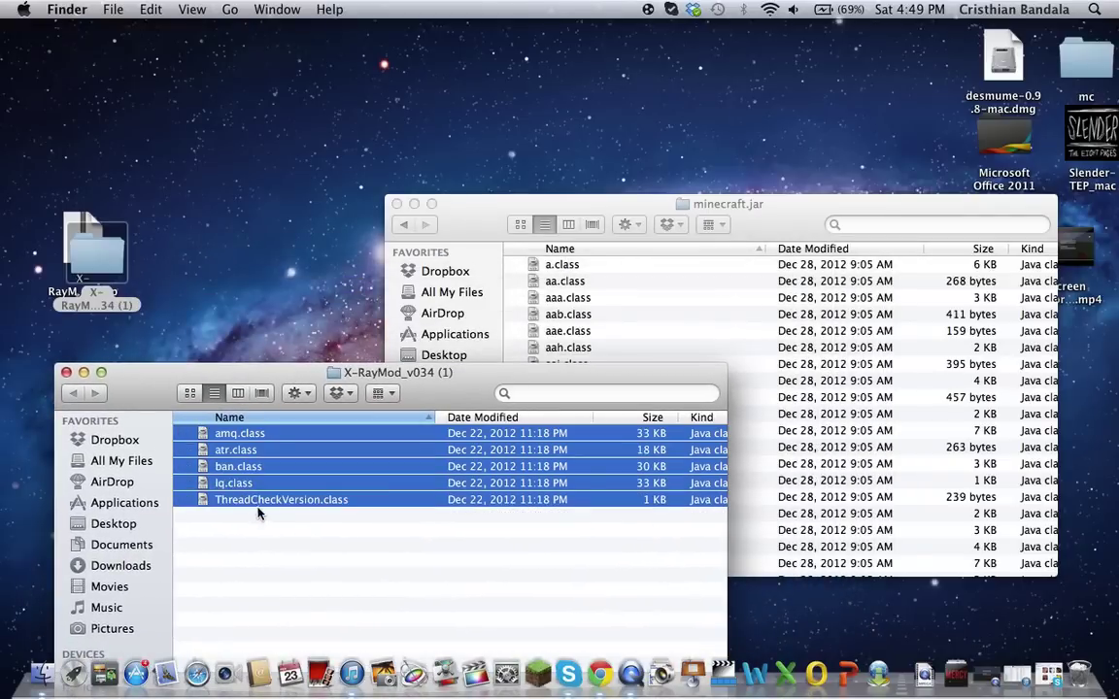
{"action": "left_click_drag", "start_coordinate": [205, 433], "coordinate": [464, 515]}
Scroll through the minecraft.jar folder and drag META-INF to the Trash.
{"action": "left_click", "coordinate": [695, 207]}
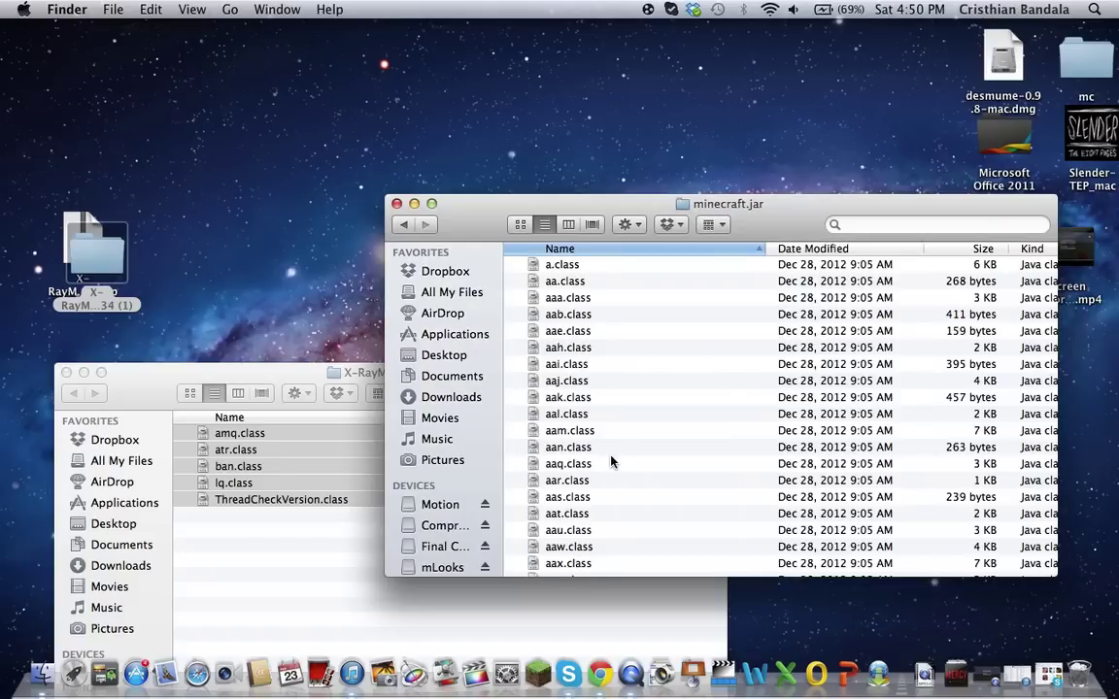
{"action": "scroll", "coordinate": [611, 462], "scroll_direction": "down", "scroll_amount": 20}
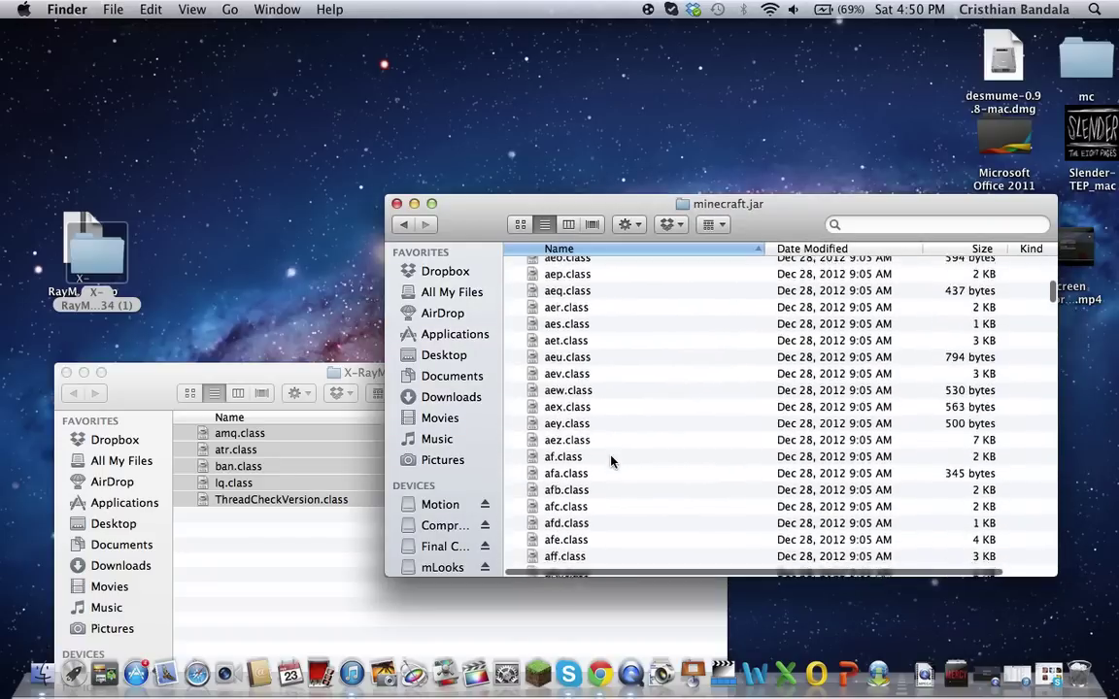
{"action": "scroll", "coordinate": [611, 461], "scroll_direction": "down", "scroll_amount": 20}
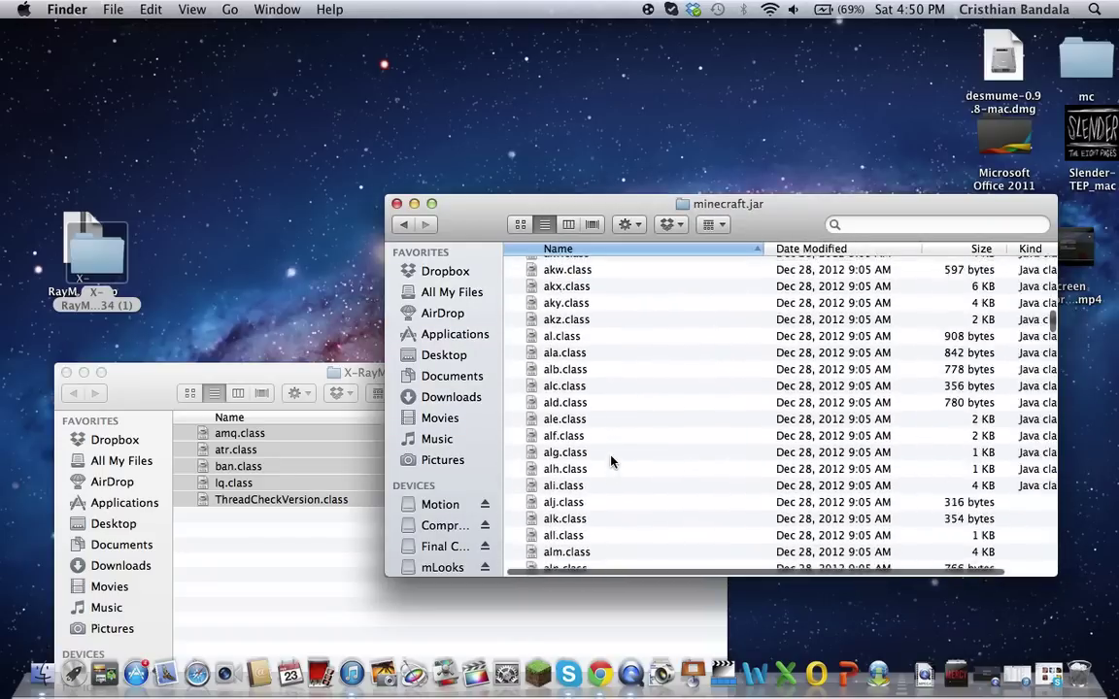
{"action": "scroll", "coordinate": [611, 461], "scroll_direction": "down", "scroll_amount": 20}
{"action": "scroll", "coordinate": [610, 522], "scroll_direction": "down", "scroll_amount": 20}
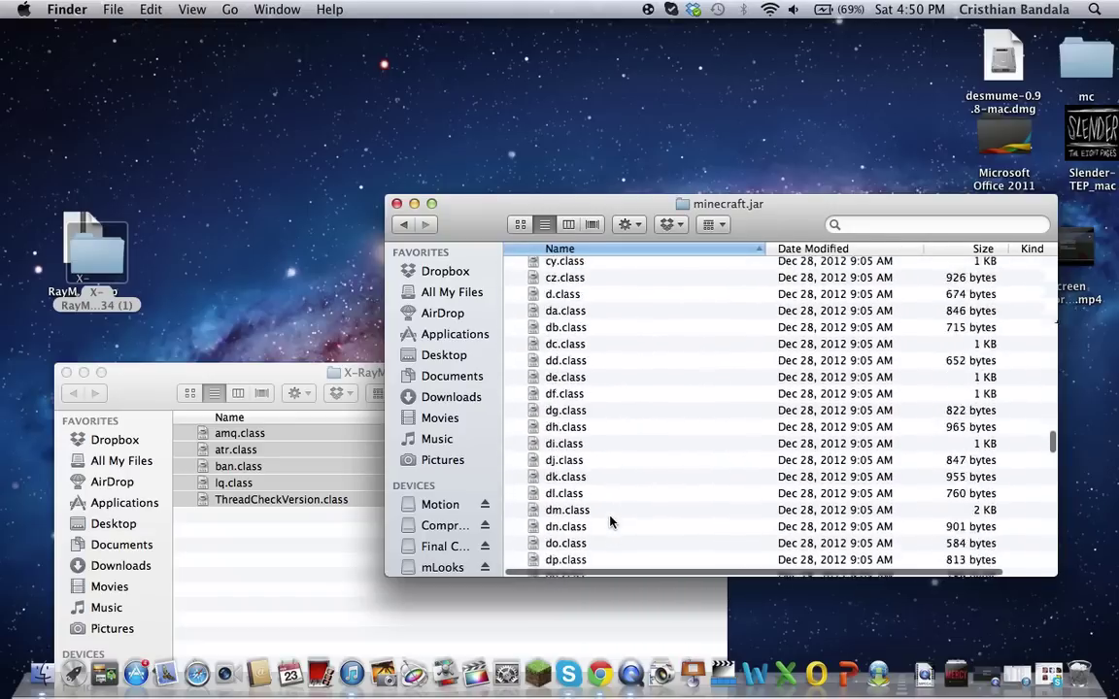
{"action": "scroll", "coordinate": [609, 522], "scroll_direction": "down", "scroll_amount": 20}
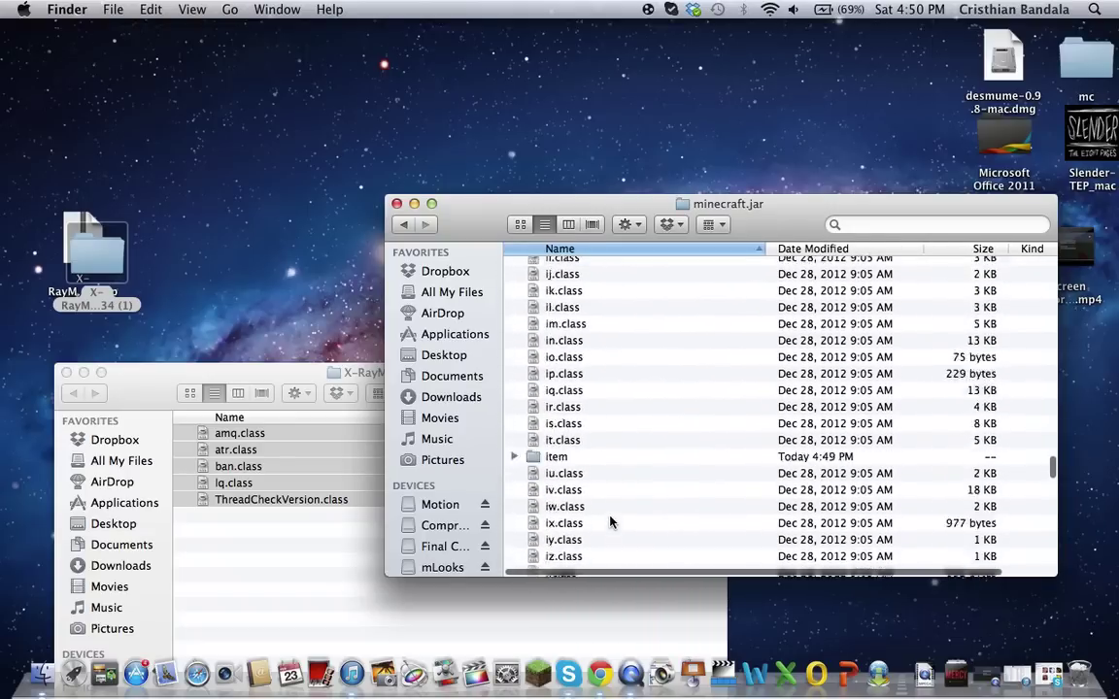
{"action": "scroll", "coordinate": [610, 522], "scroll_direction": "down", "scroll_amount": 20}
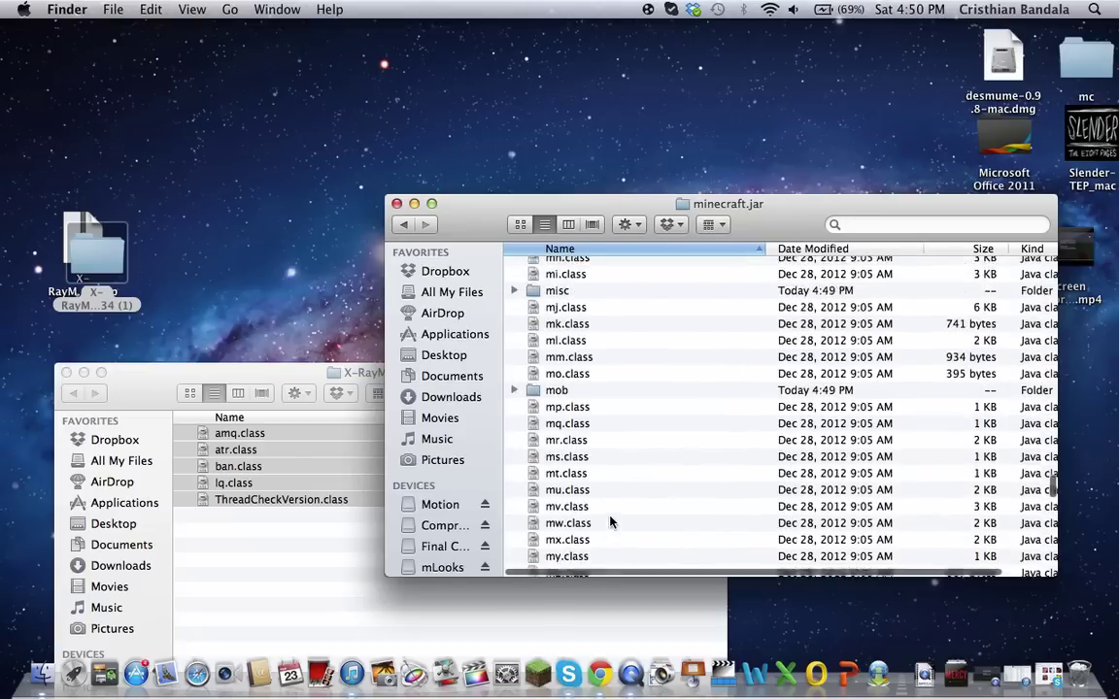
{"action": "scroll", "coordinate": [610, 522], "scroll_direction": "up", "scroll_amount": 5}
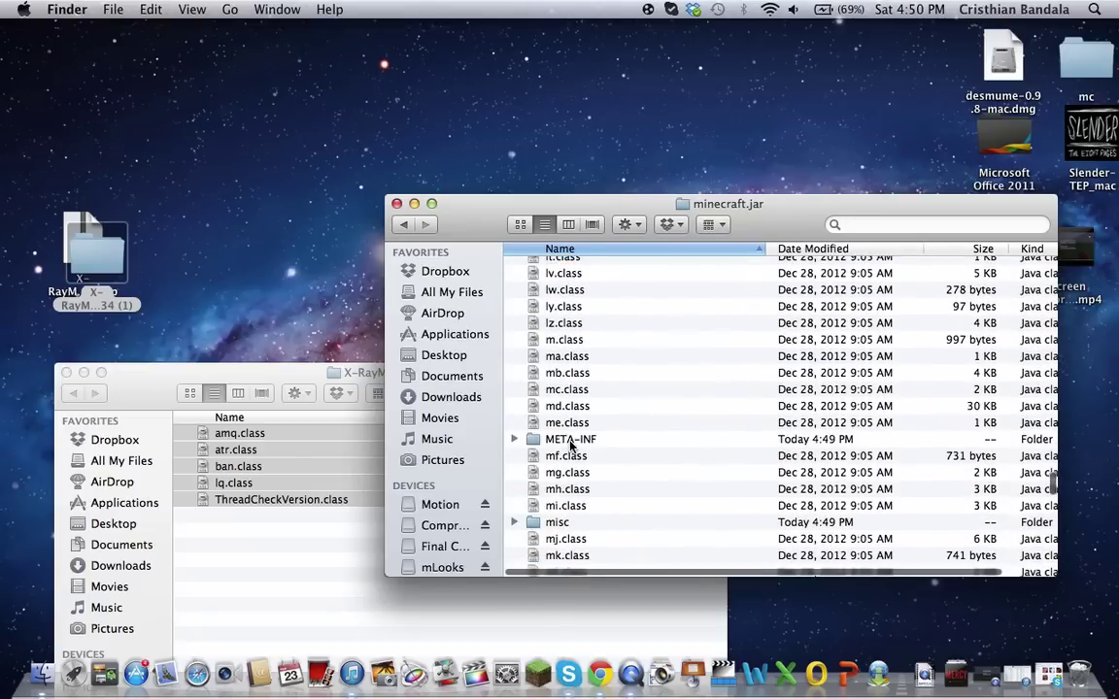
{"action": "left_click_drag", "start_coordinate": [571, 444], "coordinate": [1085, 686]}
{"action": "left_click", "coordinate": [229, 606]}
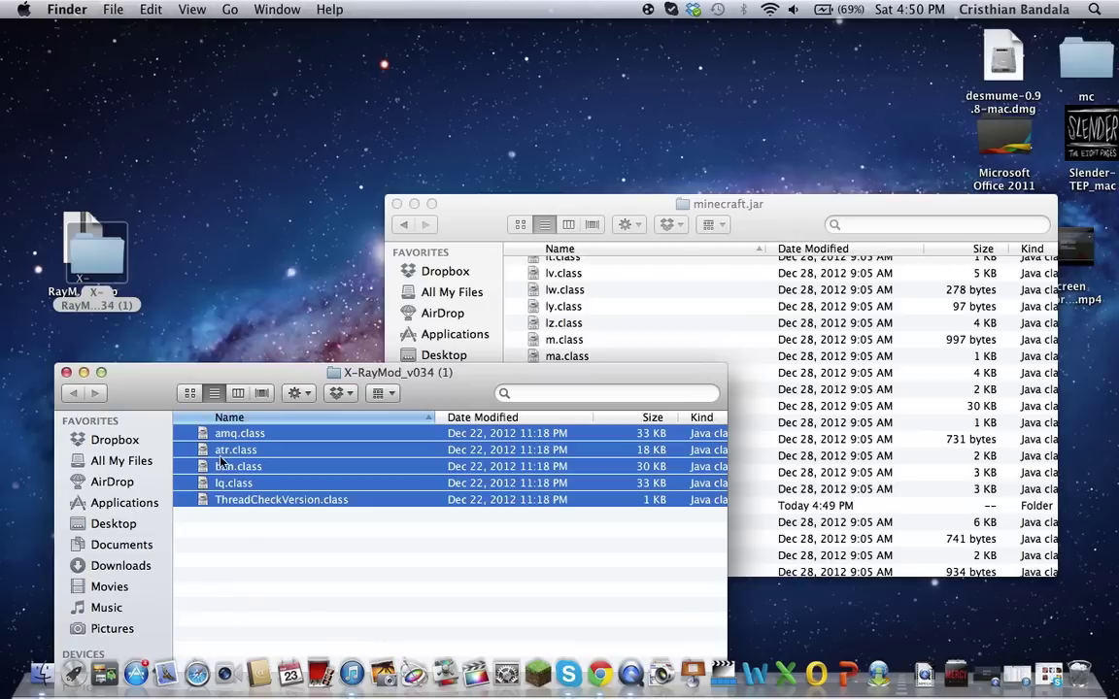
Copy the five X-Ray class files into minecraft.jar, replacing all existing copies.
{"action": "left_click_drag", "start_coordinate": [230, 491], "coordinate": [692, 369]}
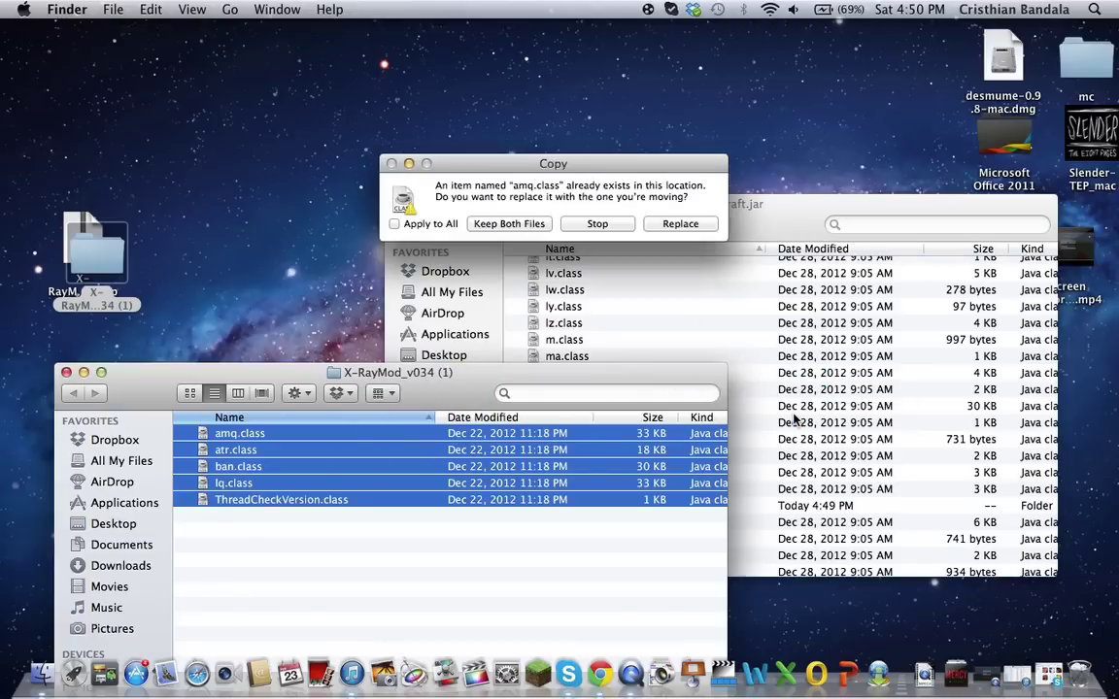
{"action": "left_click", "coordinate": [394, 223]}
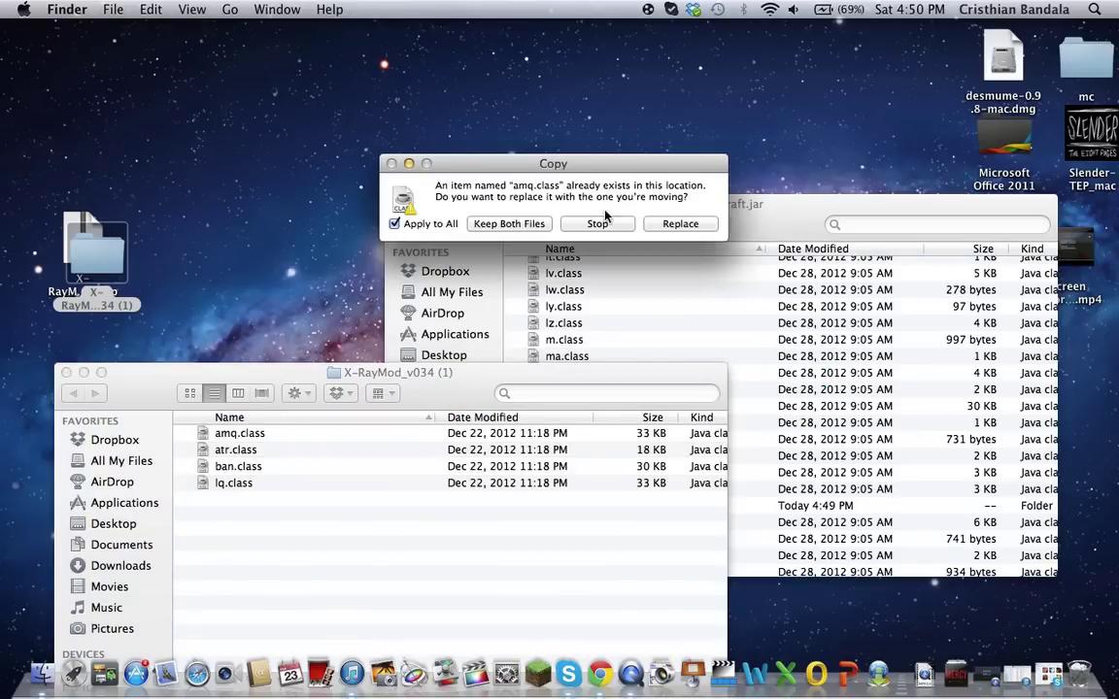
{"action": "left_click", "coordinate": [680, 224]}
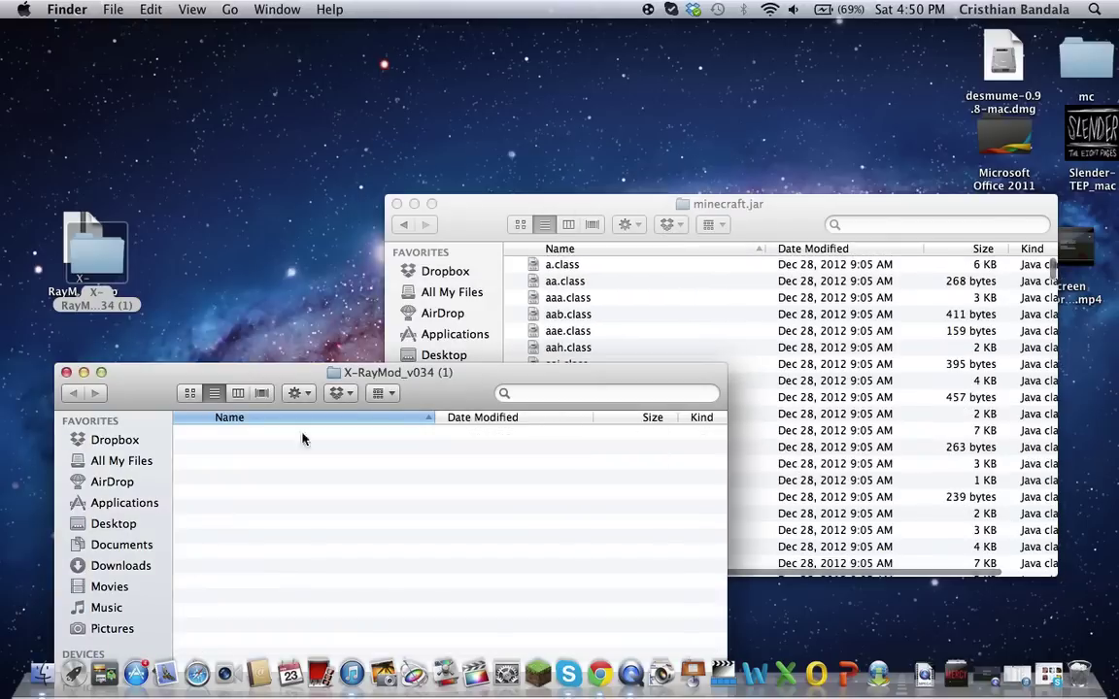
Close the X-RayMod window, trash its desktop folder, and move the zip into mc.
{"action": "left_click", "coordinate": [66, 374]}
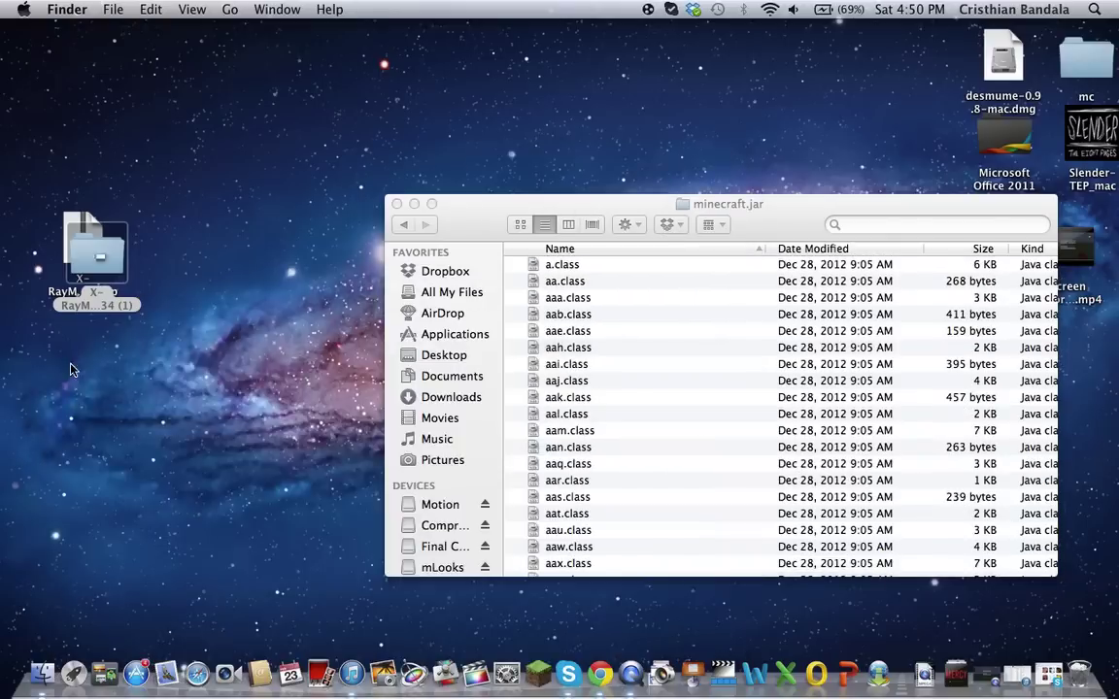
{"action": "left_click_drag", "start_coordinate": [93, 248], "coordinate": [1078, 673]}
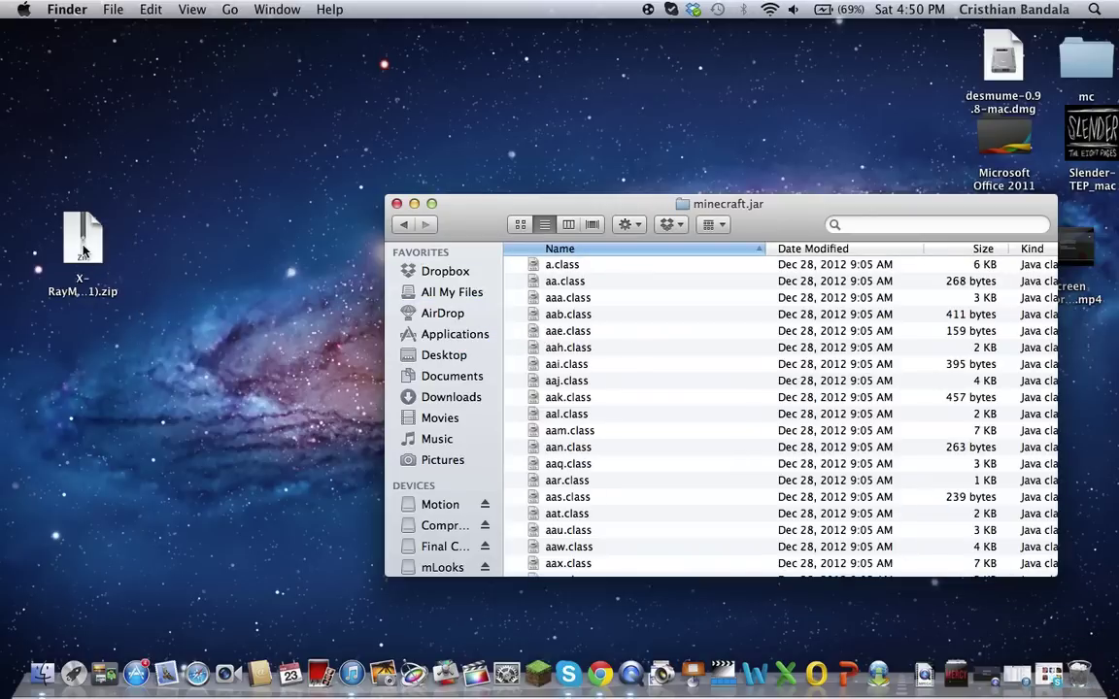
{"action": "left_click_drag", "start_coordinate": [84, 238], "coordinate": [1089, 65]}
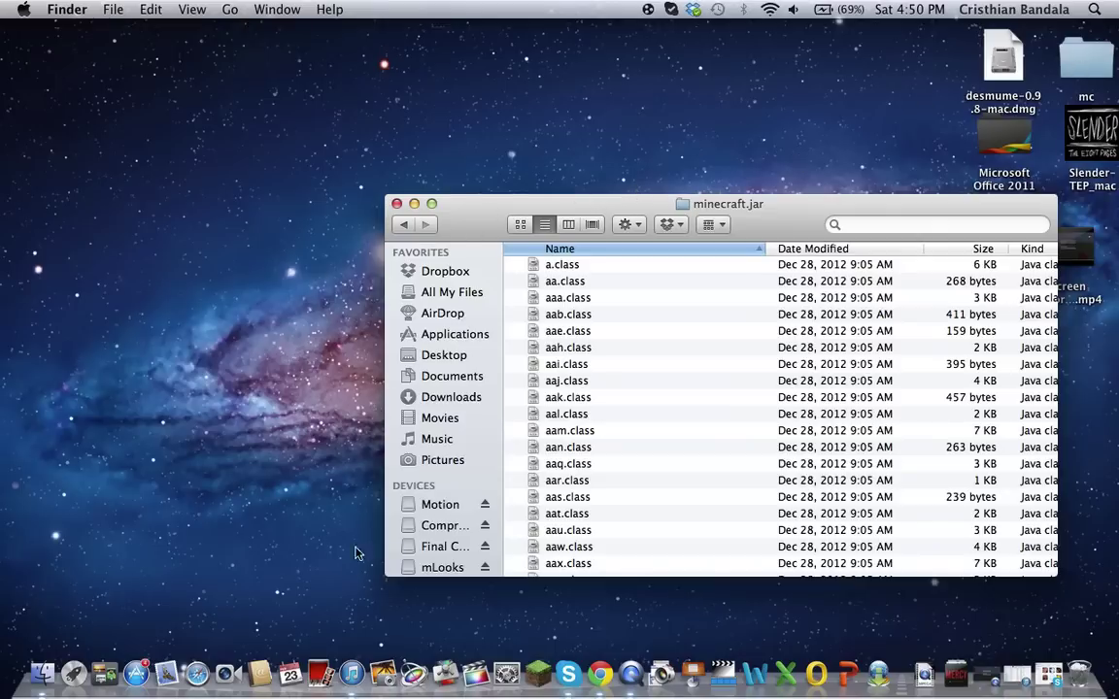
Launch Minecraft, log in, and load the Hey single-player world.
{"action": "left_click", "coordinate": [544, 675]}
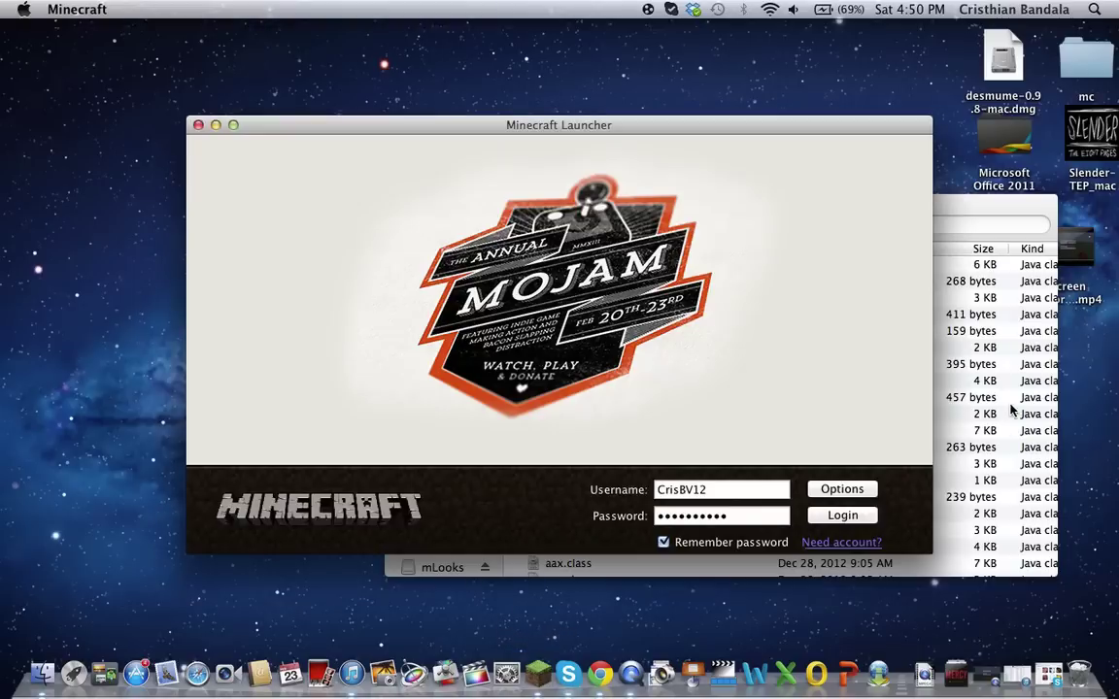
{"action": "left_click", "coordinate": [843, 516]}
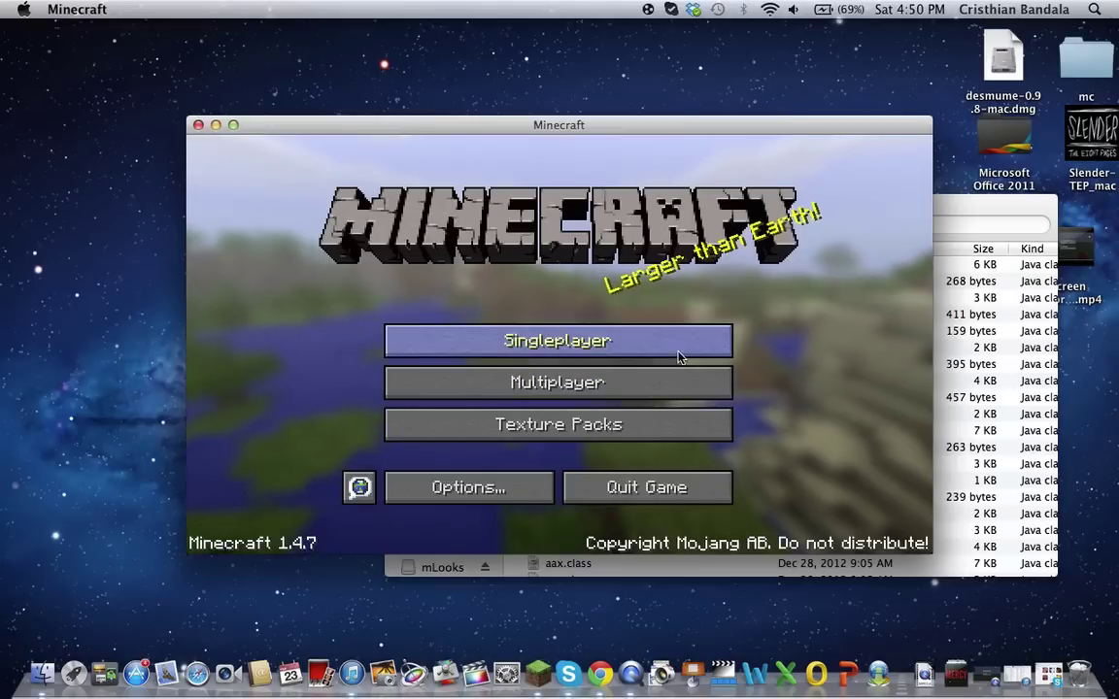
{"action": "left_click", "coordinate": [678, 353]}
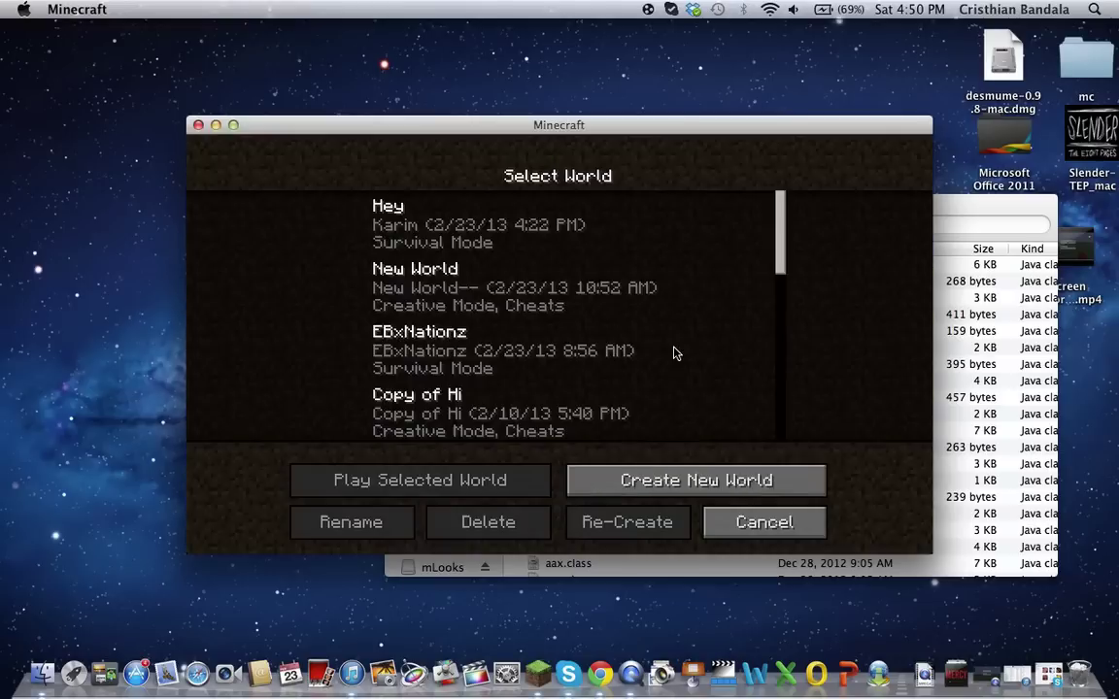
{"action": "left_click", "coordinate": [561, 226]}
{"action": "left_click", "coordinate": [394, 481]}
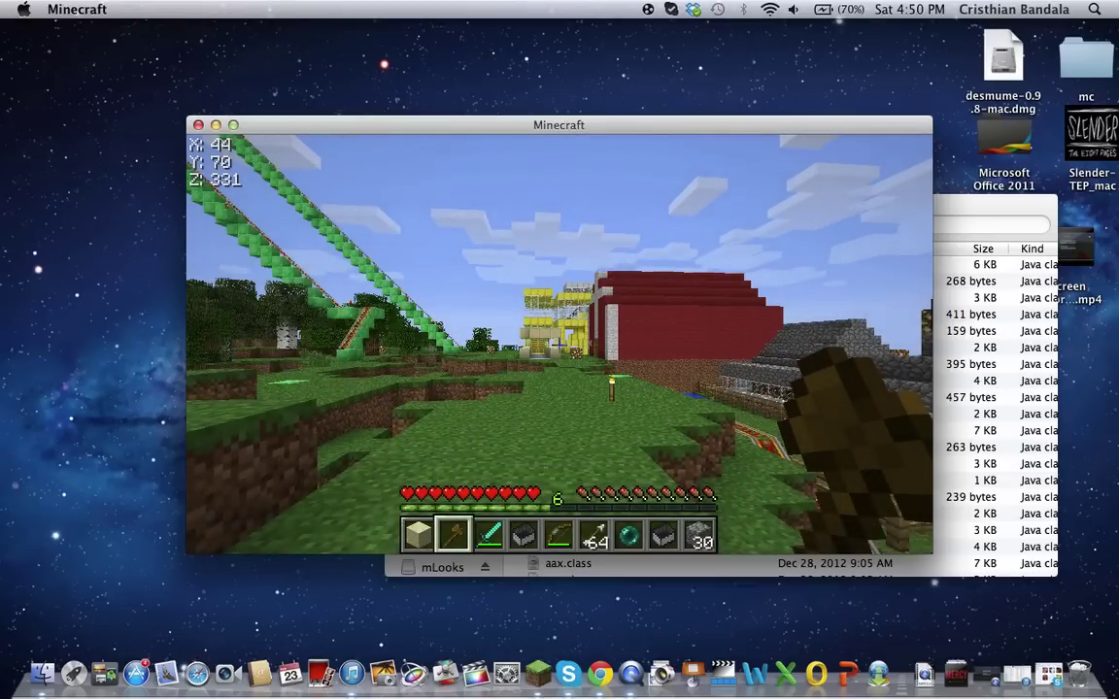
Enlarge the game window to fill the screen and resume play.
{"action": "key", "text": "Escape"}
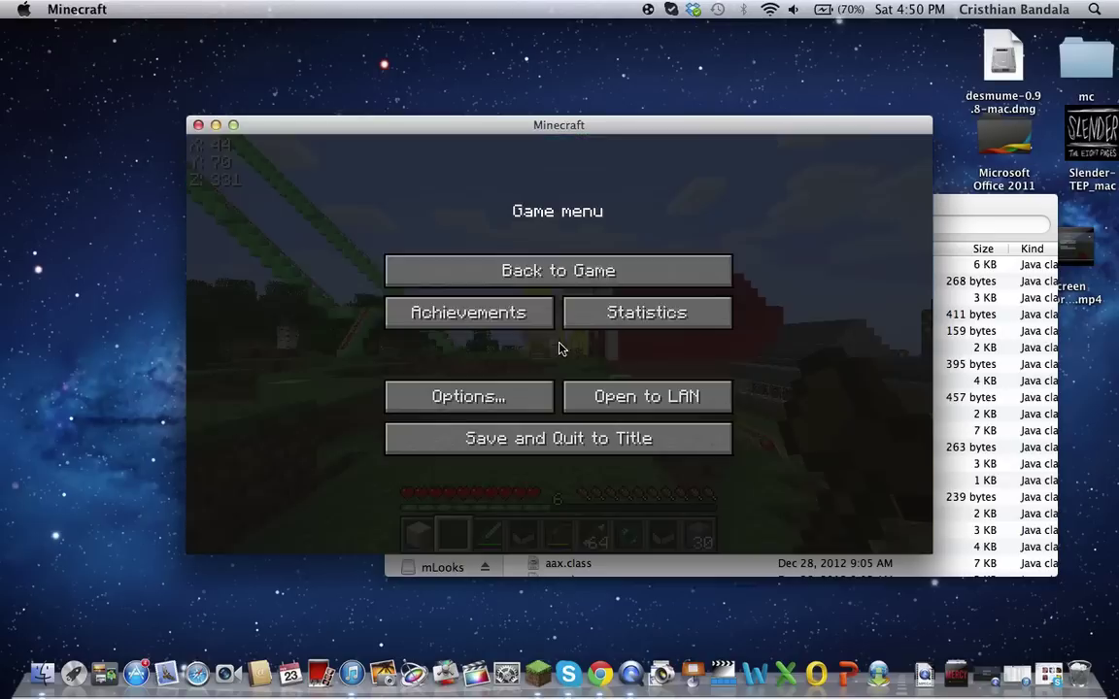
{"action": "left_click", "coordinate": [233, 125]}
{"action": "left_click", "coordinate": [462, 215]}
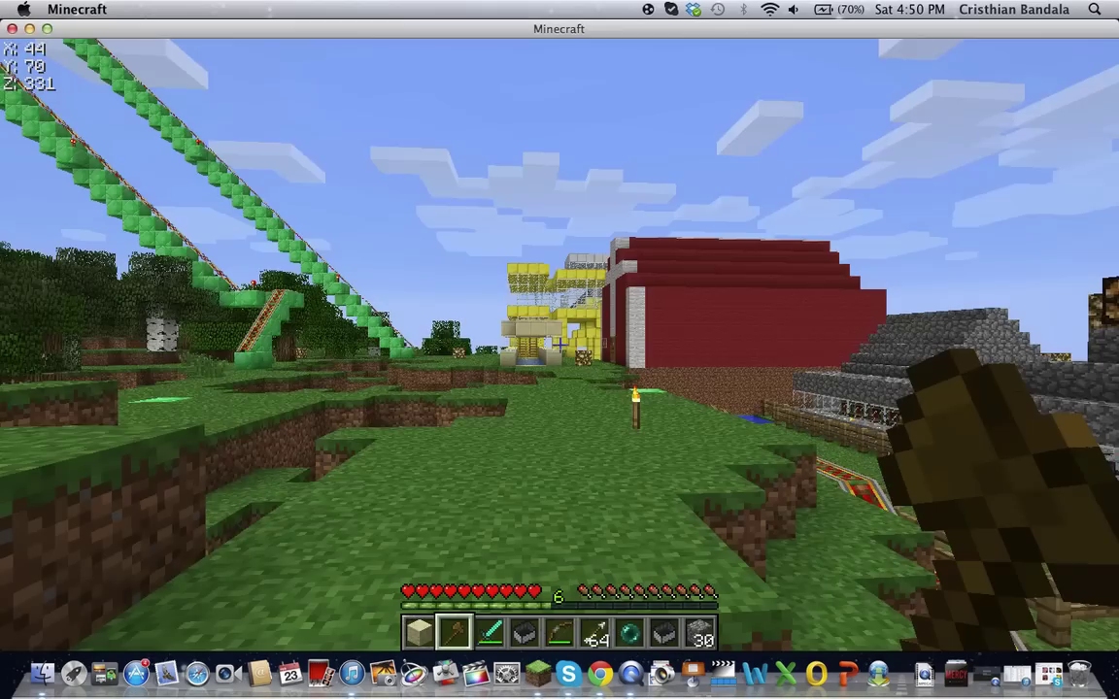
Walk around the world, switch the x-ray view off with X, and quit Minecraft.
{"action": "key", "text": "w"}
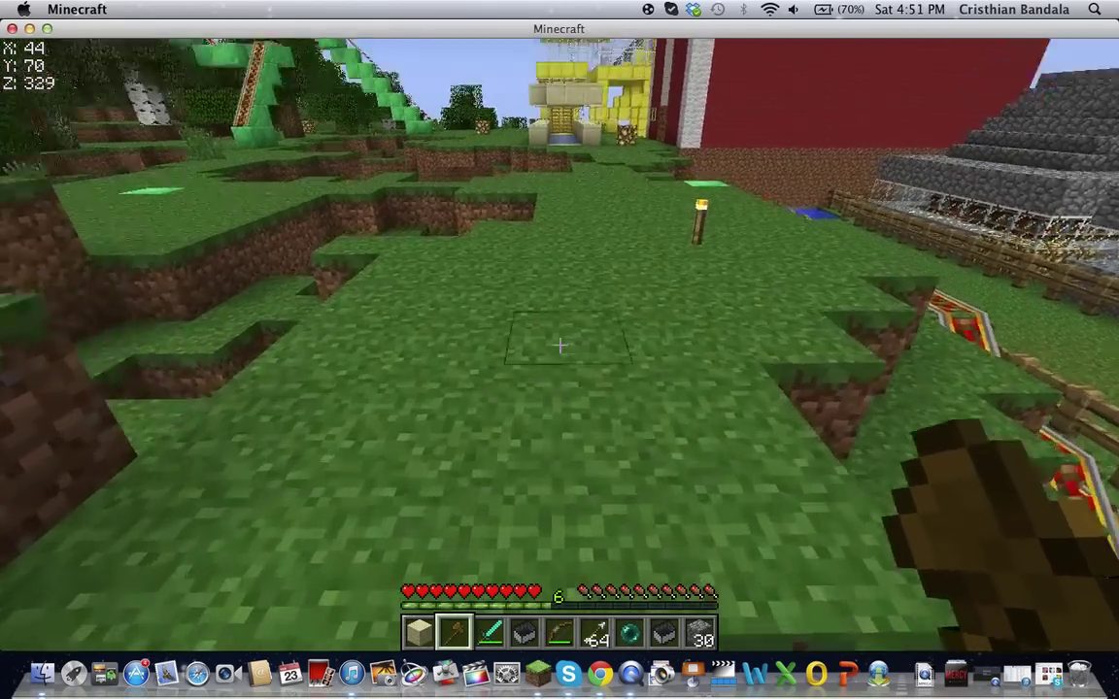
{"action": "key", "text": "w"}
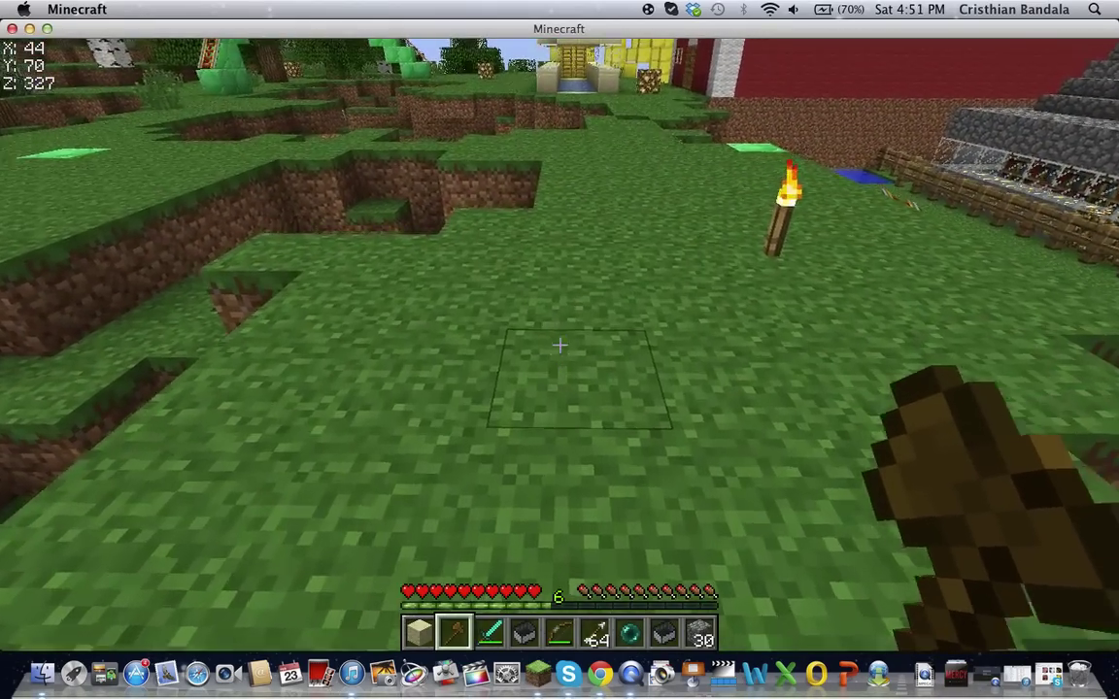
{"action": "key", "text": "w"}
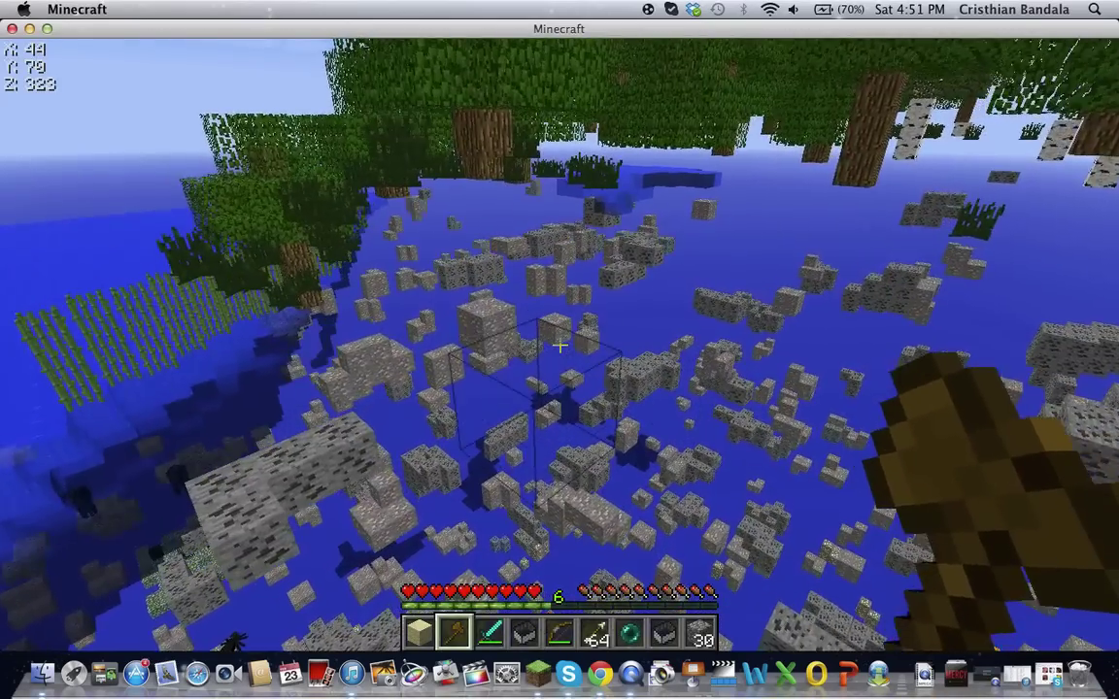
{"action": "key", "text": "x"}
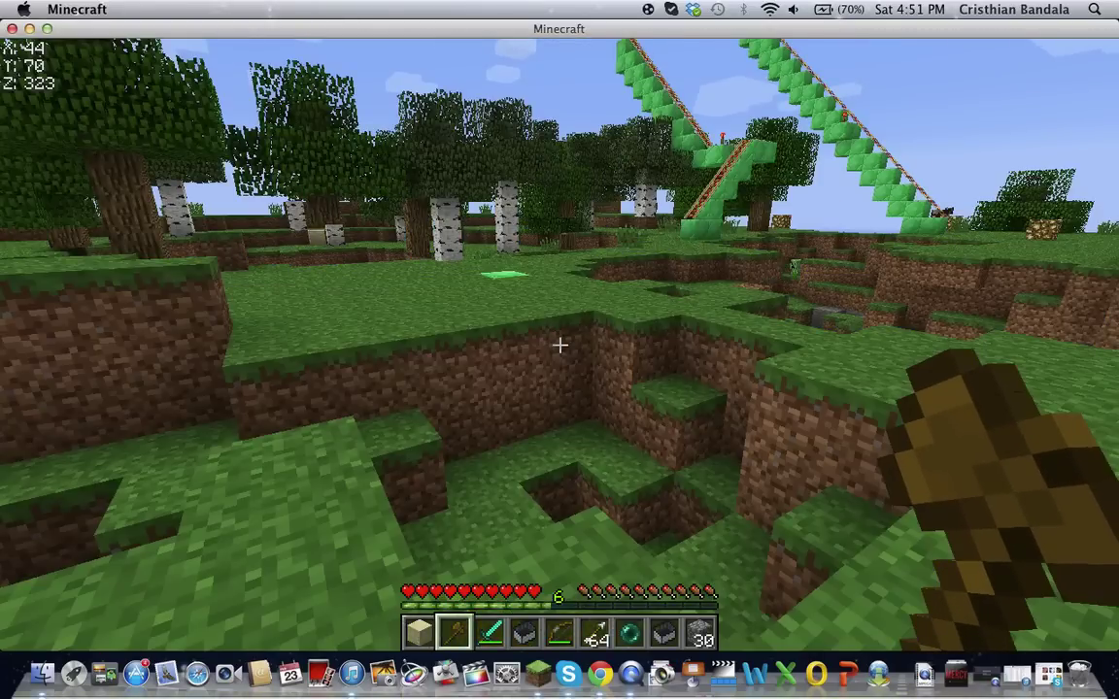
{"action": "key", "text": "w"}
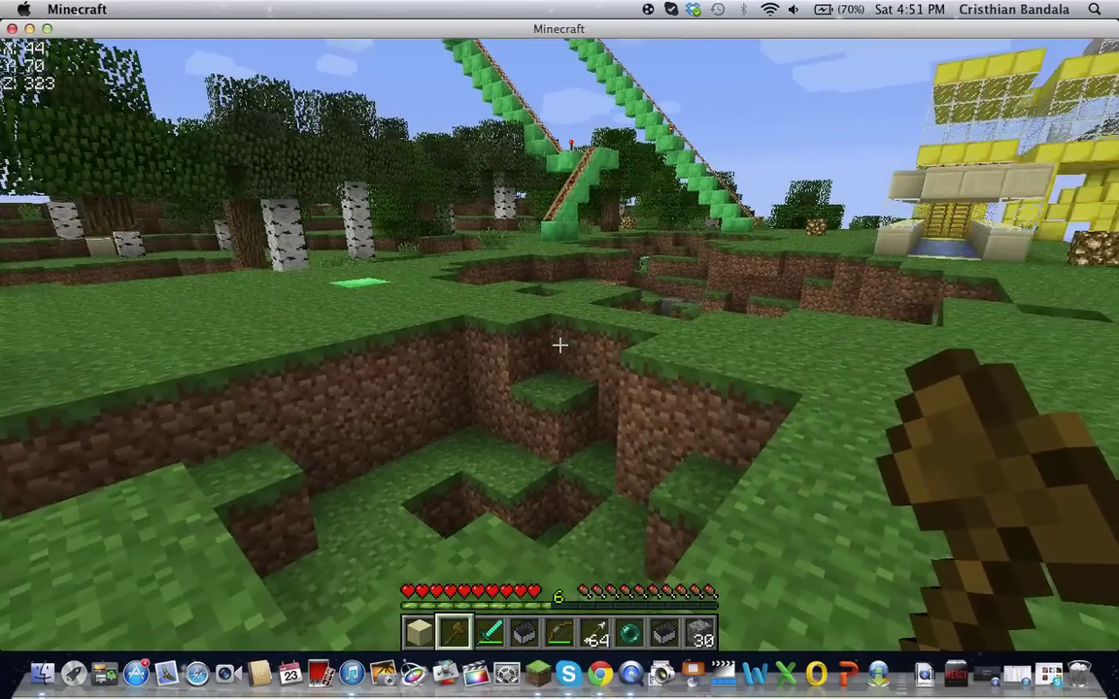
{"action": "key", "text": "w"}
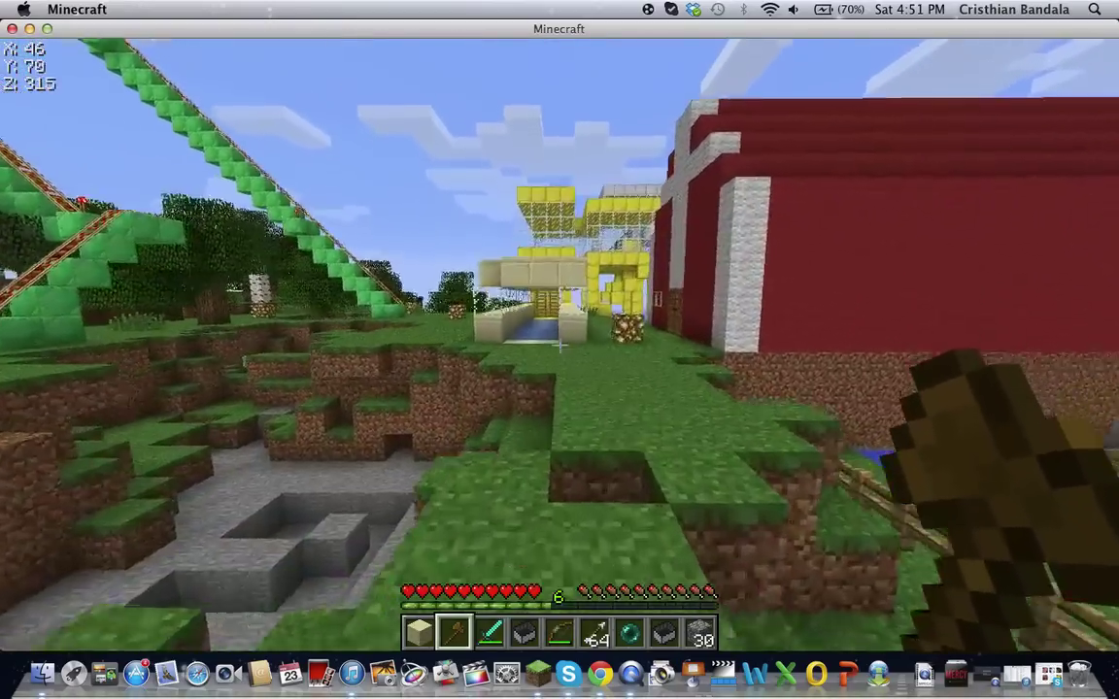
{"action": "key", "text": "w"}
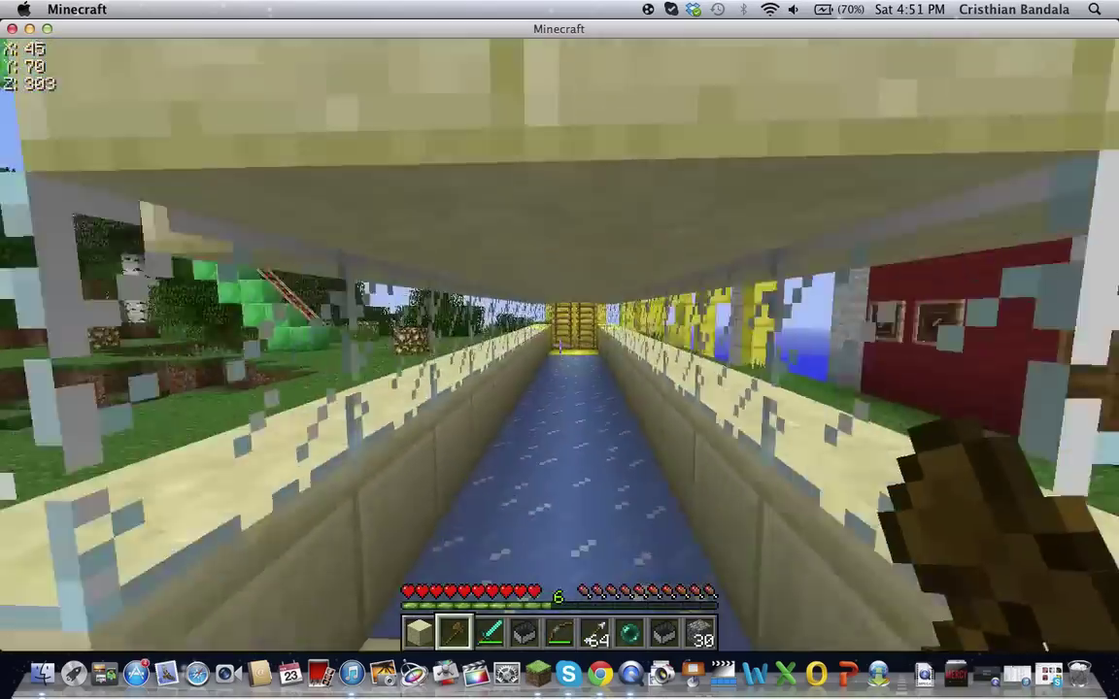
{"action": "key", "text": "w"}
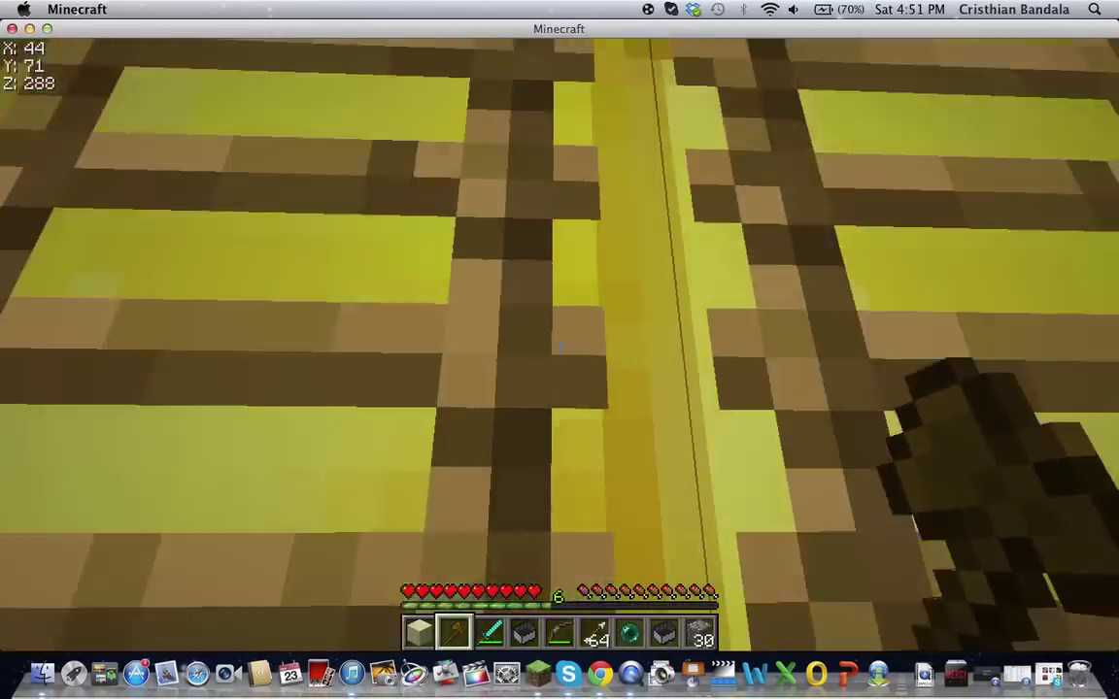
{"action": "key", "text": "w"}
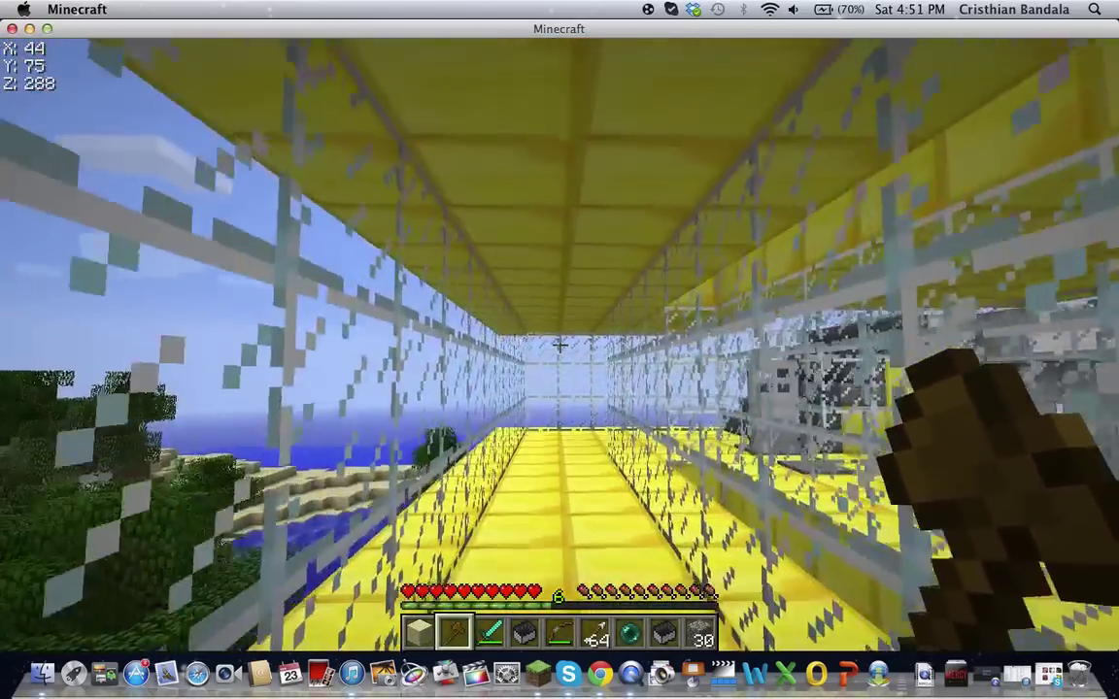
{"action": "key", "text": "Escape"}
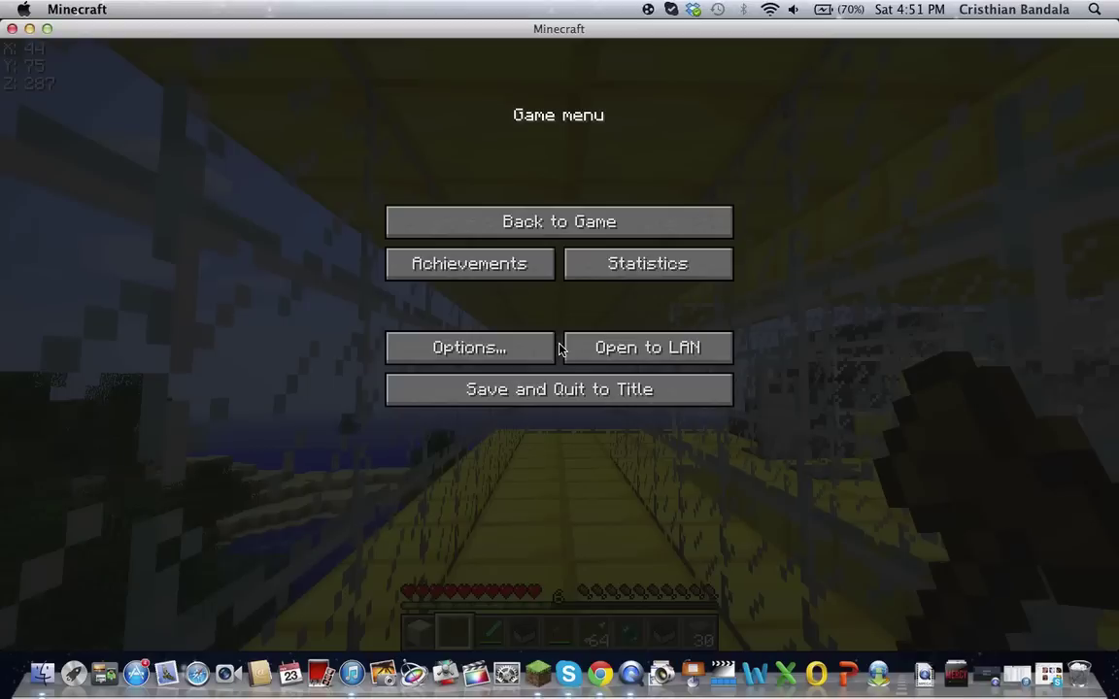
{"action": "left_click", "coordinate": [12, 29]}
Move FlyMod_v034.zip from the mc folder onto the desktop and close mc.
{"action": "left_click_drag", "start_coordinate": [622, 201], "coordinate": [454, 222]}
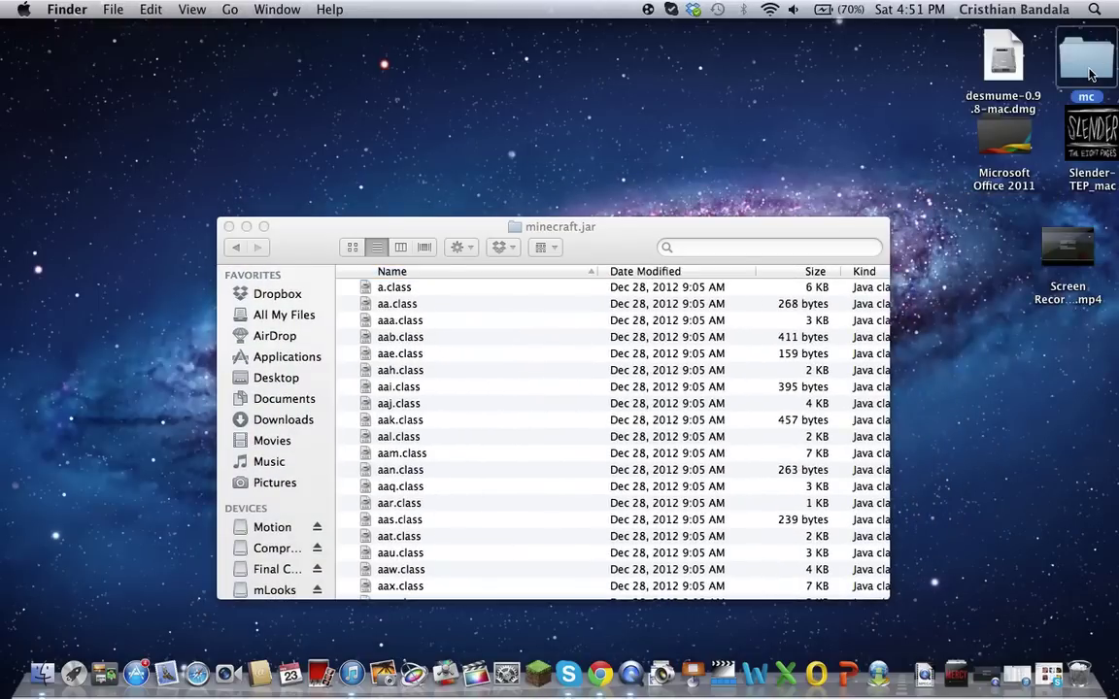
{"action": "double_click", "coordinate": [1089, 73]}
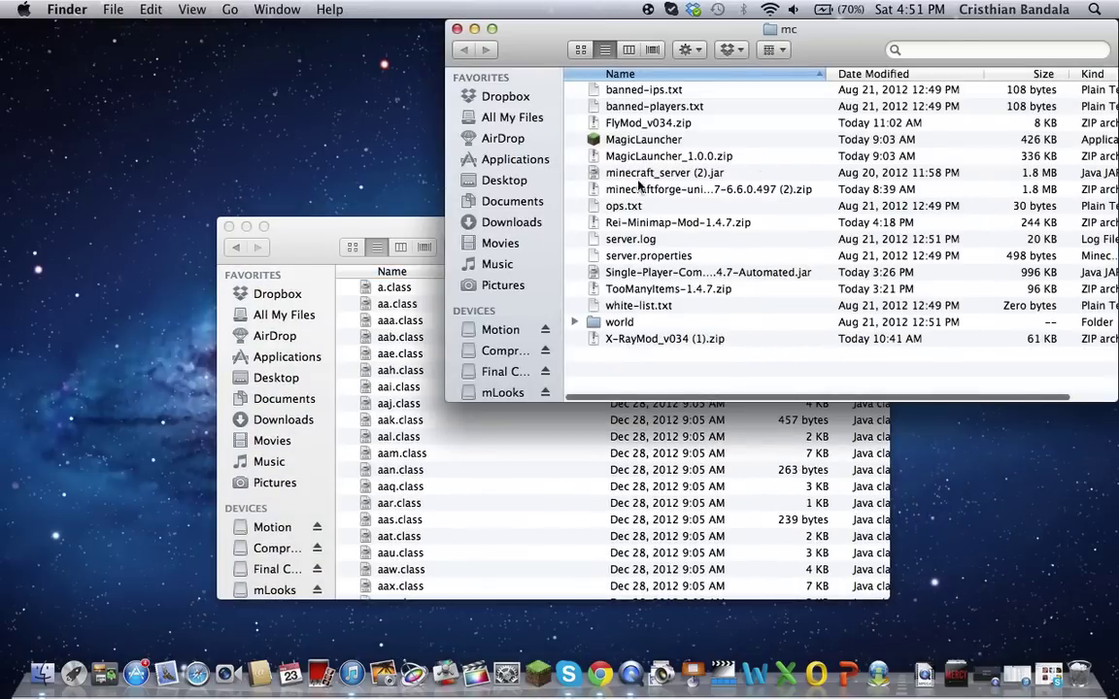
{"action": "left_click_drag", "start_coordinate": [628, 126], "coordinate": [161, 155]}
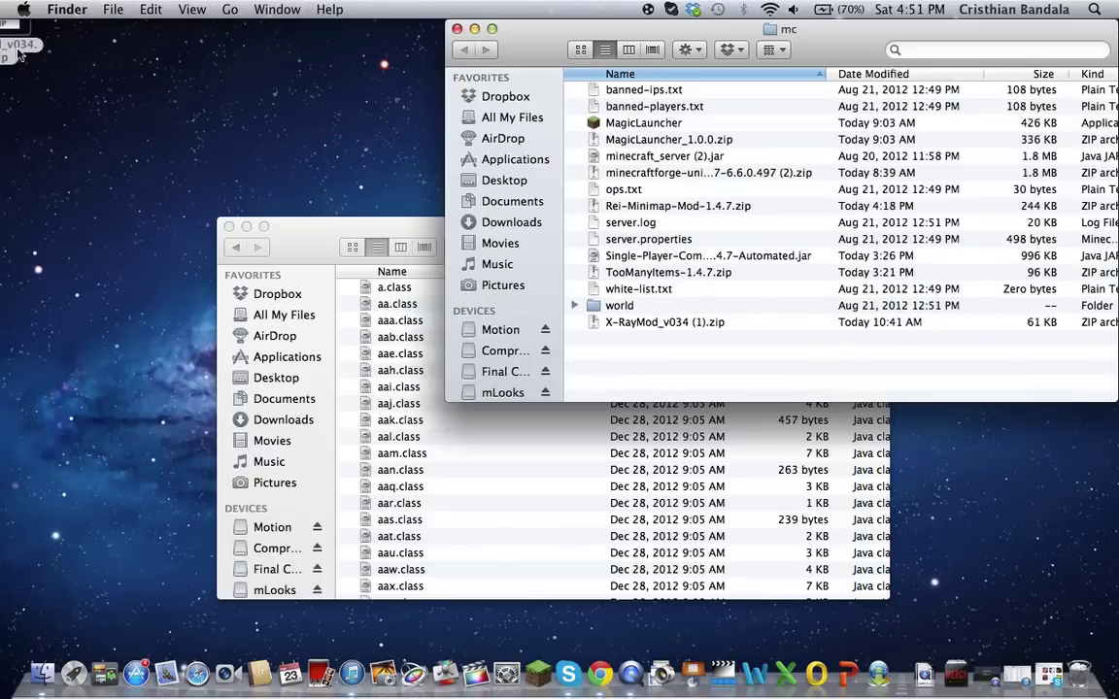
{"action": "left_click_drag", "start_coordinate": [3, 30], "coordinate": [136, 260]}
{"action": "left_click", "coordinate": [222, 173]}
{"action": "left_click", "coordinate": [456, 29]}
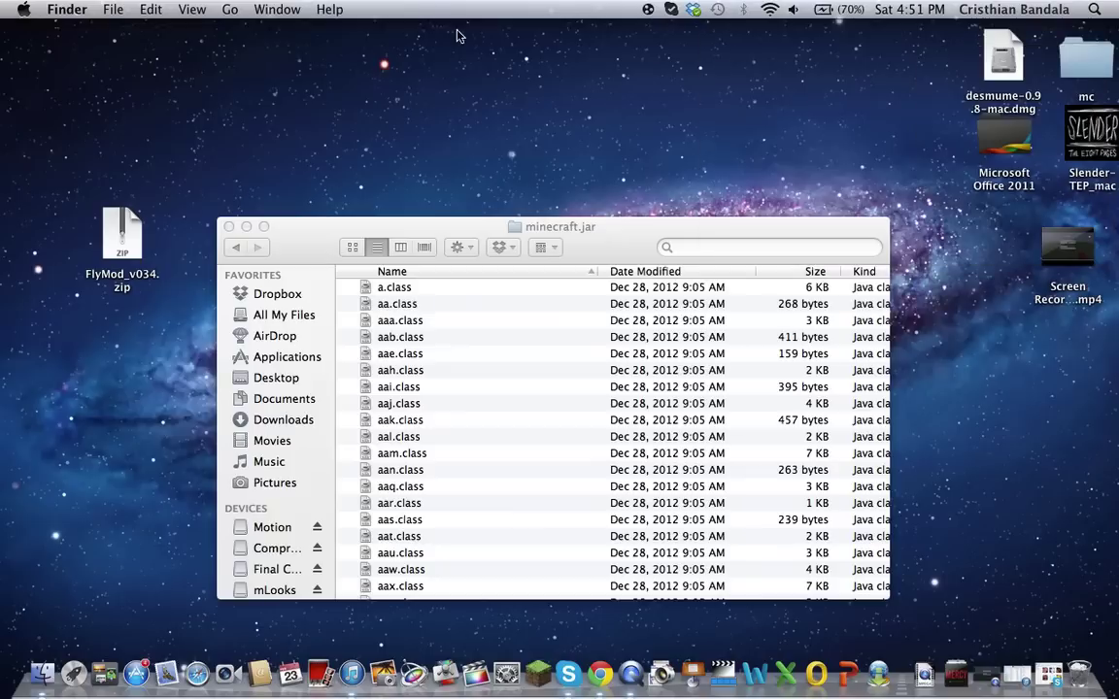
Unzip FlyMod_v034, open its folder beside minecraft.jar, and select its three class files.
{"action": "double_click", "coordinate": [107, 233]}
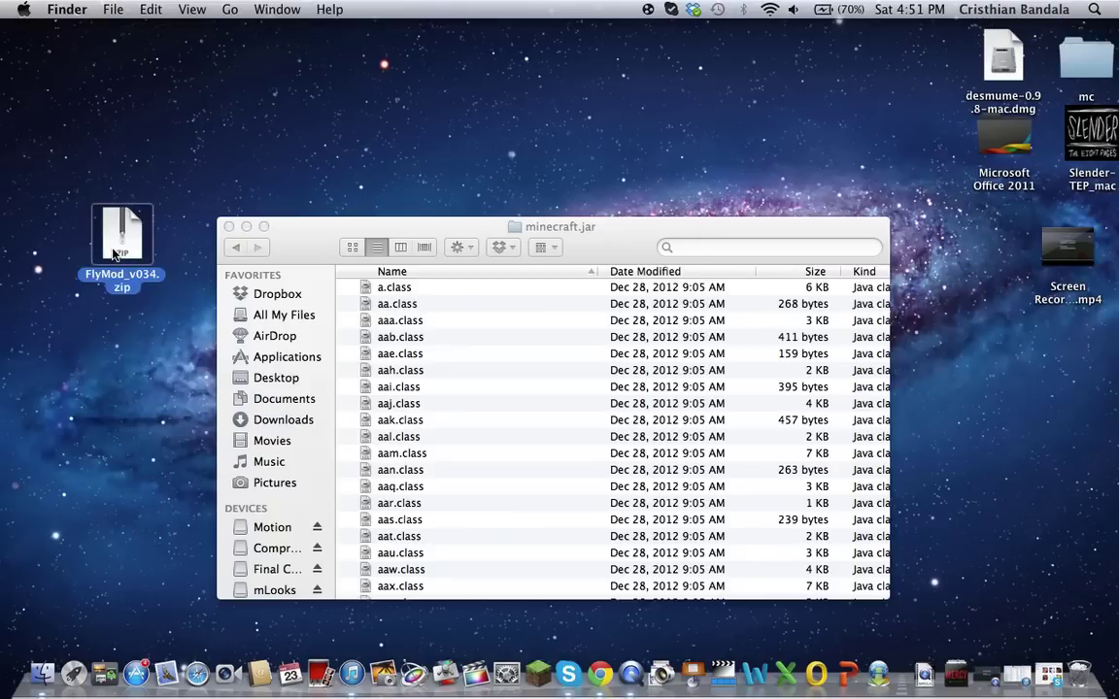
{"action": "double_click", "coordinate": [125, 228]}
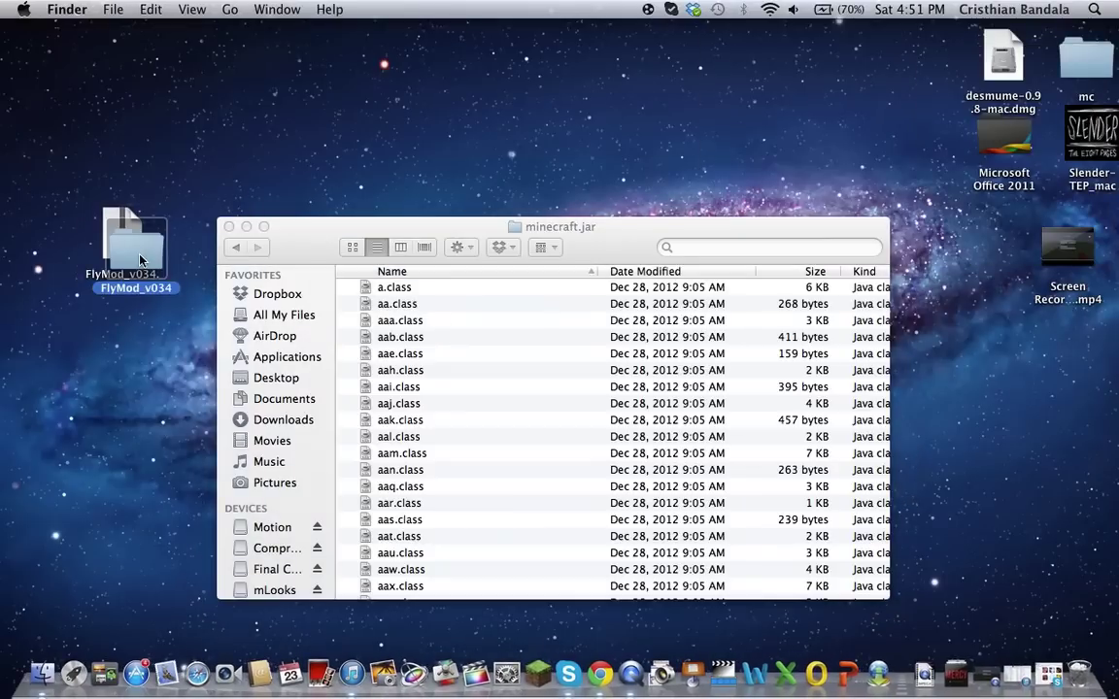
{"action": "left_click_drag", "start_coordinate": [420, 245], "coordinate": [606, 345]}
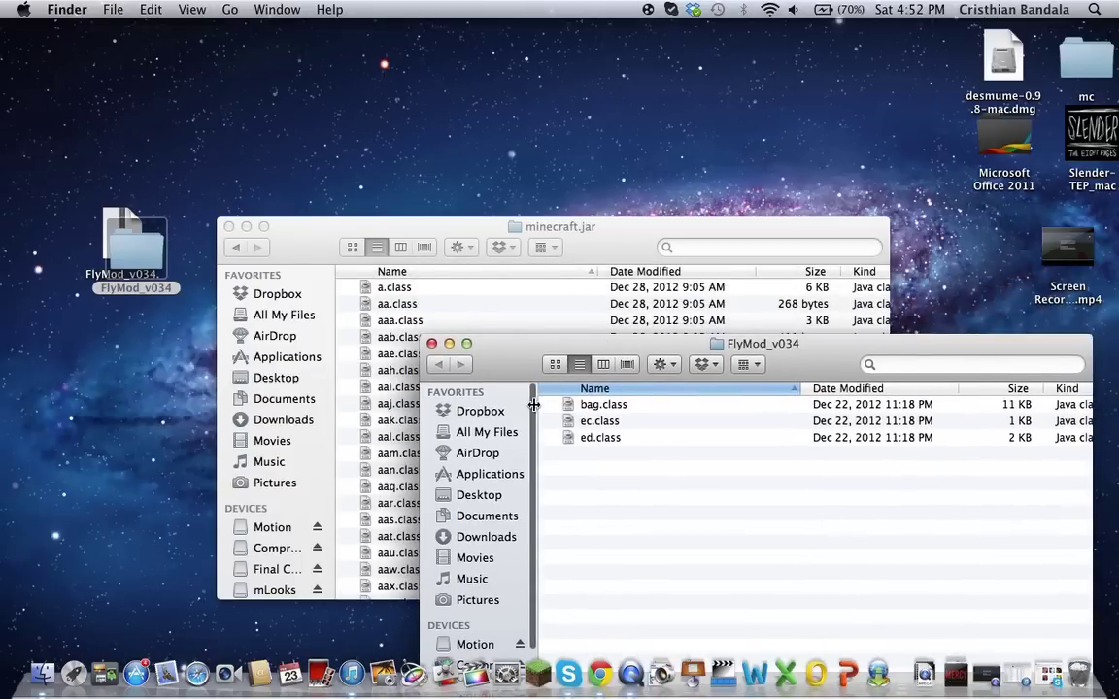
{"action": "left_click_drag", "start_coordinate": [549, 413], "coordinate": [384, 321]}
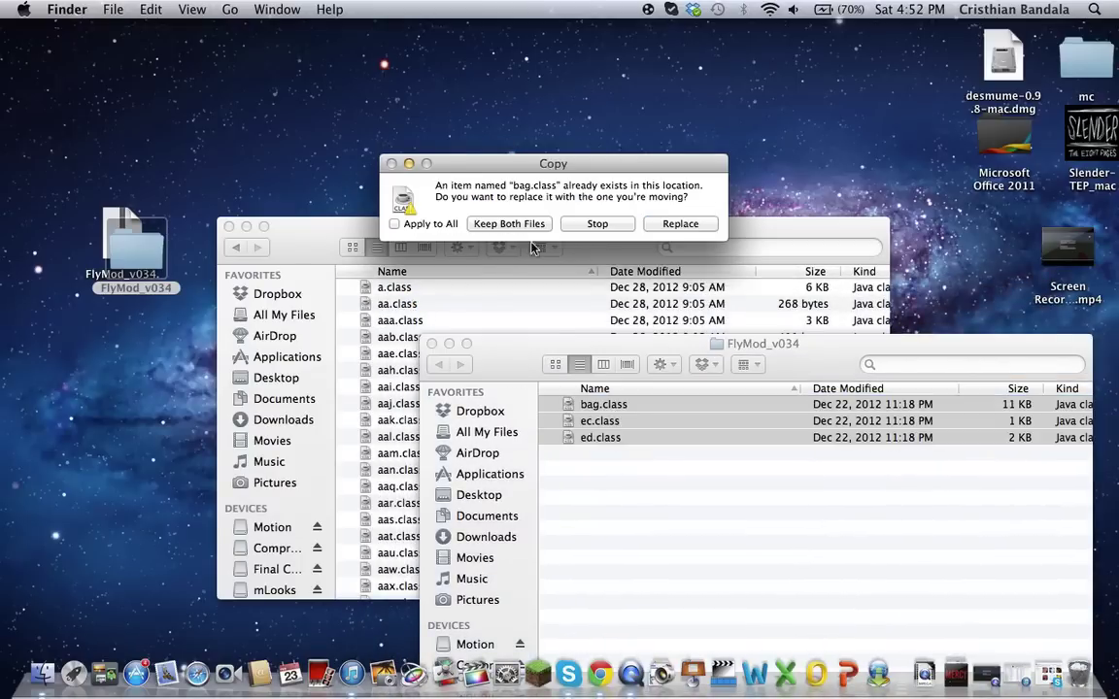
Confirm replacing the class files, then trash the emptied FlyMod_v034 folder.
{"action": "left_click", "coordinate": [679, 225]}
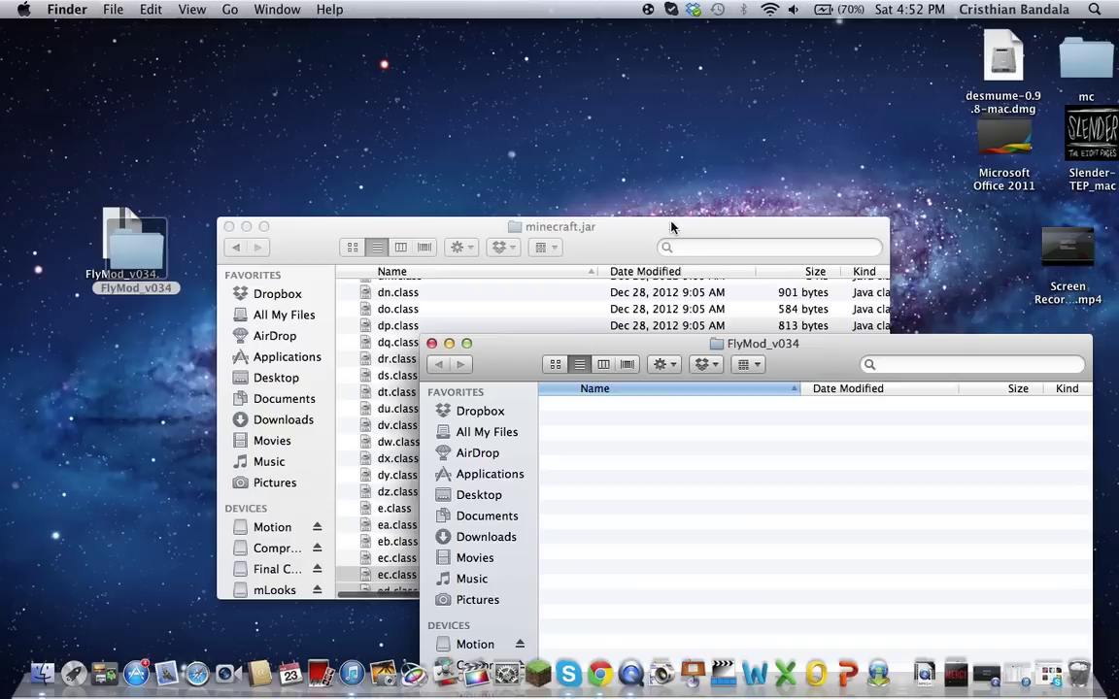
{"action": "left_click", "coordinate": [432, 342]}
{"action": "left_click_drag", "start_coordinate": [127, 238], "coordinate": [1100, 677]}
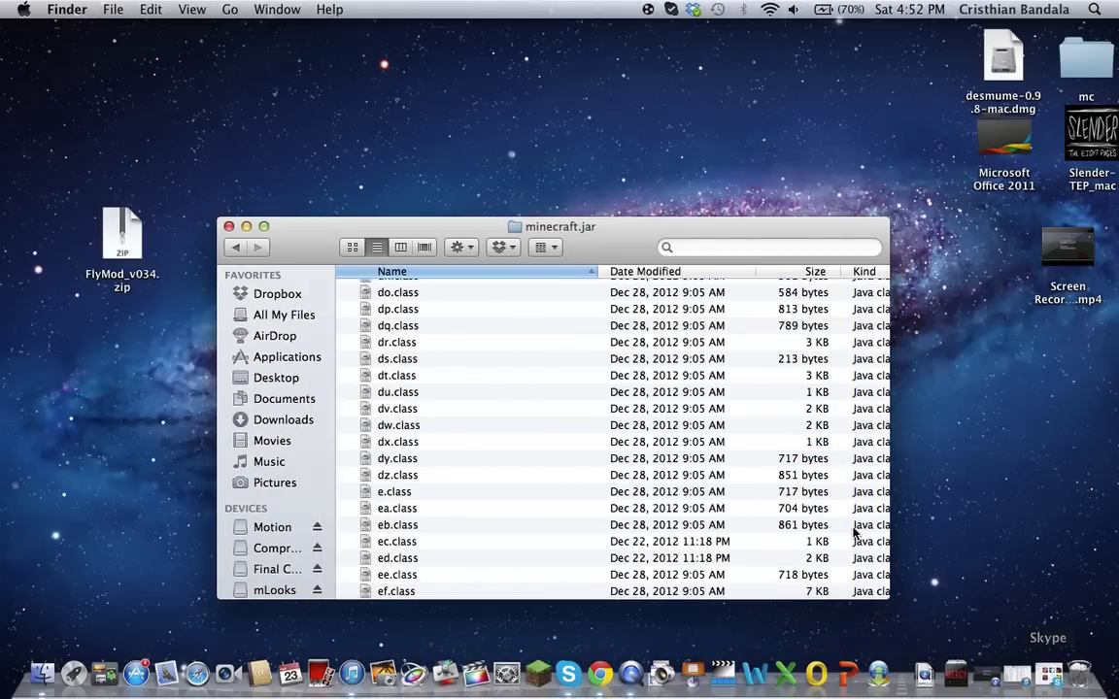
Scroll through the minecraft.jar folder, then launch Minecraft from the Dock.
{"action": "scroll", "coordinate": [532, 387], "scroll_direction": "down", "scroll_amount": 20}
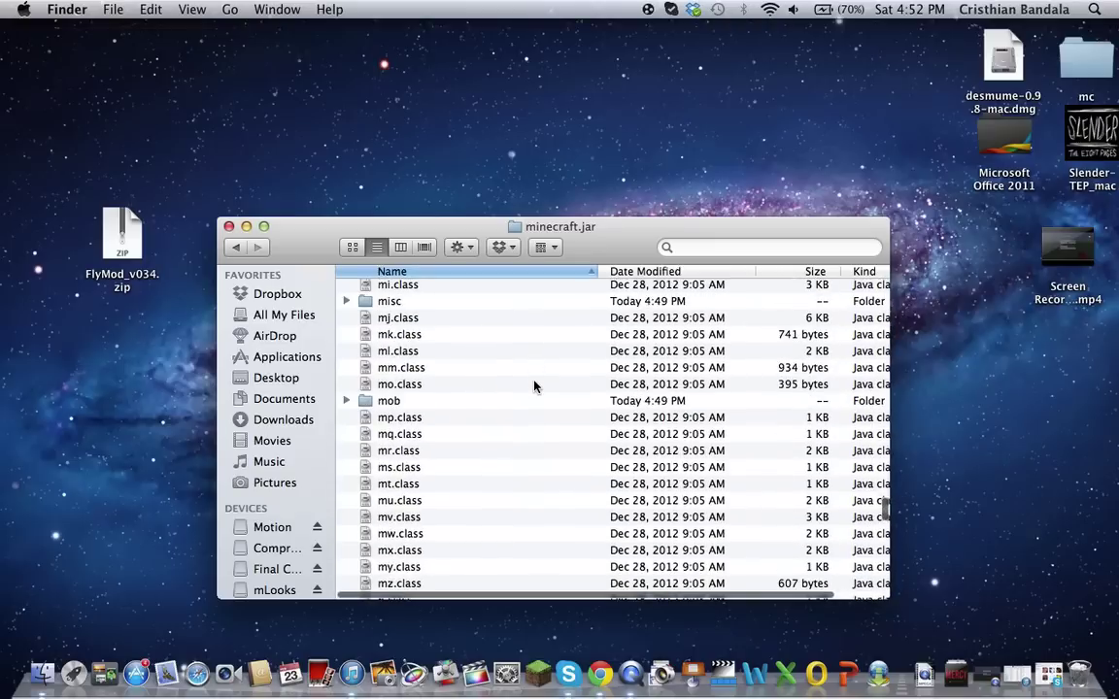
{"action": "scroll", "coordinate": [533, 387], "scroll_direction": "up", "scroll_amount": 5}
{"action": "scroll", "coordinate": [533, 387], "scroll_direction": "down", "scroll_amount": 9}
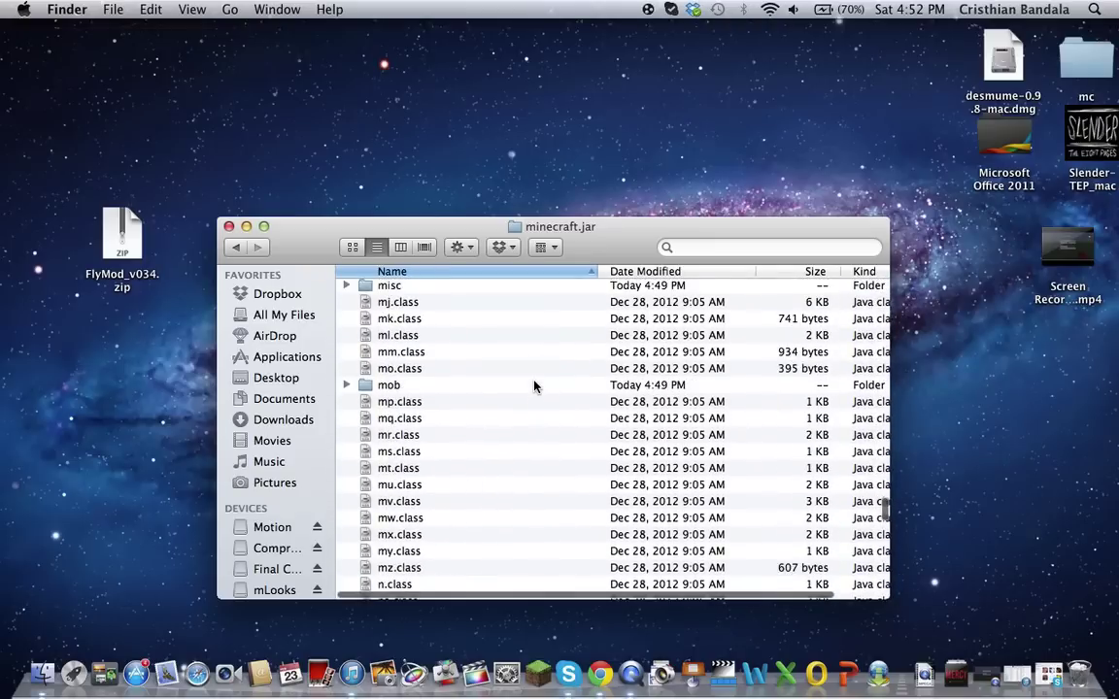
{"action": "scroll", "coordinate": [533, 386], "scroll_direction": "up", "scroll_amount": 5}
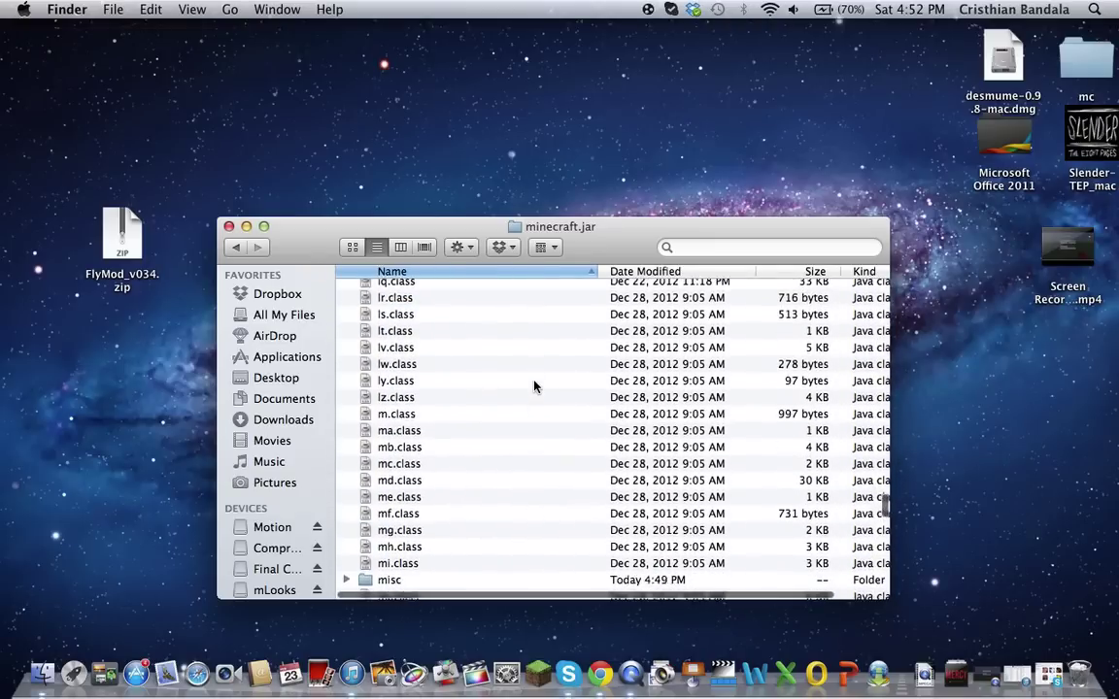
{"action": "scroll", "coordinate": [533, 386], "scroll_direction": "down", "scroll_amount": 3}
{"action": "scroll", "coordinate": [533, 387], "scroll_direction": "down", "scroll_amount": 10}
{"action": "scroll", "coordinate": [533, 387], "scroll_direction": "up", "scroll_amount": 6}
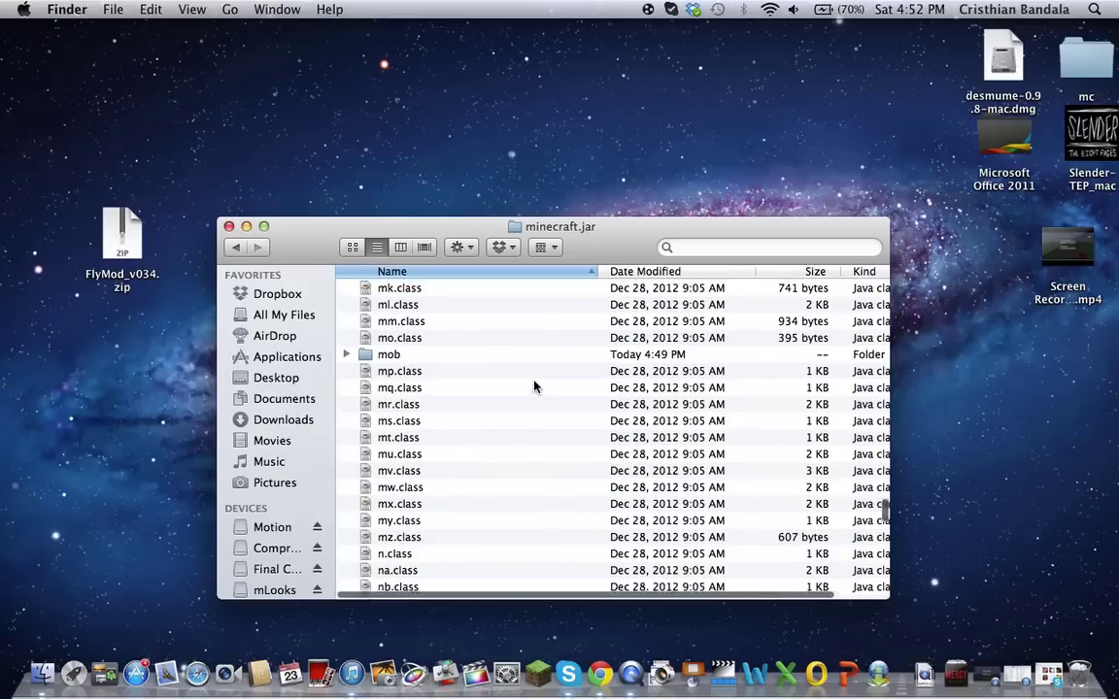
{"action": "left_click", "coordinate": [539, 687]}
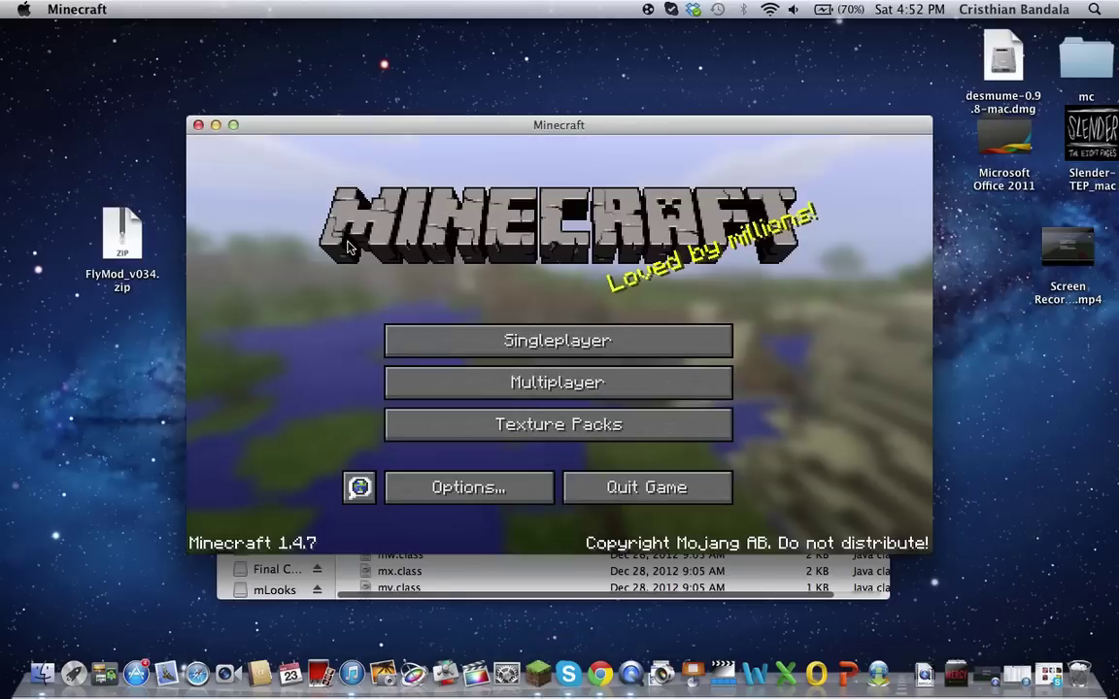
Load the singleplayer world Hey.
{"action": "left_click", "coordinate": [453, 332]}
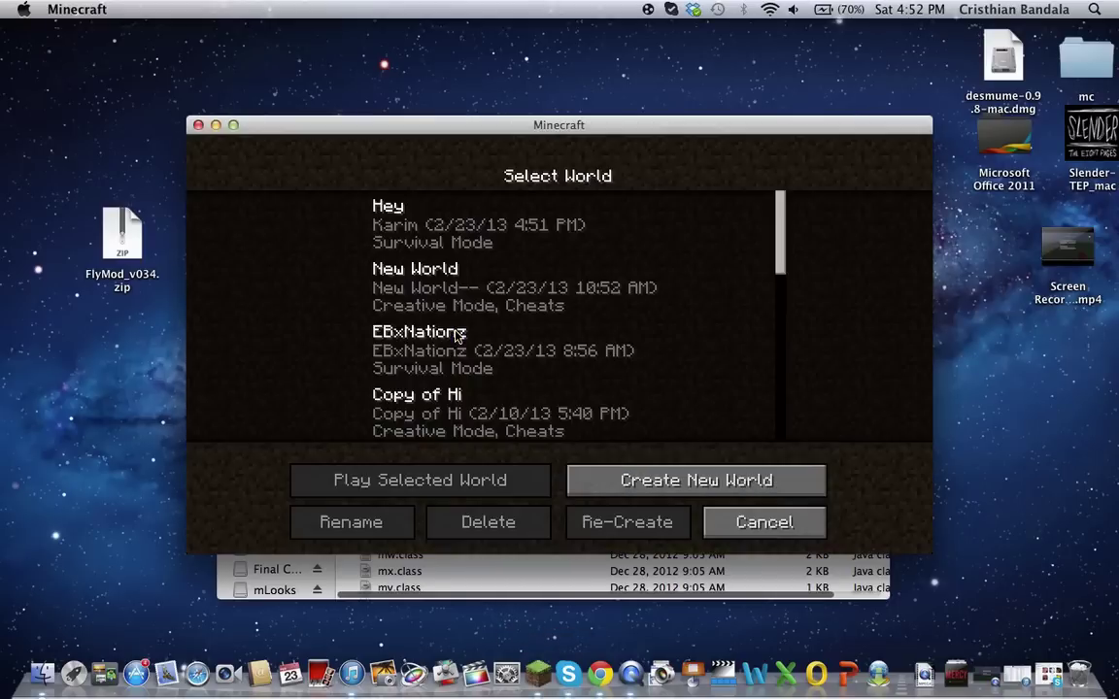
{"action": "left_click", "coordinate": [428, 215]}
{"action": "left_click", "coordinate": [408, 481]}
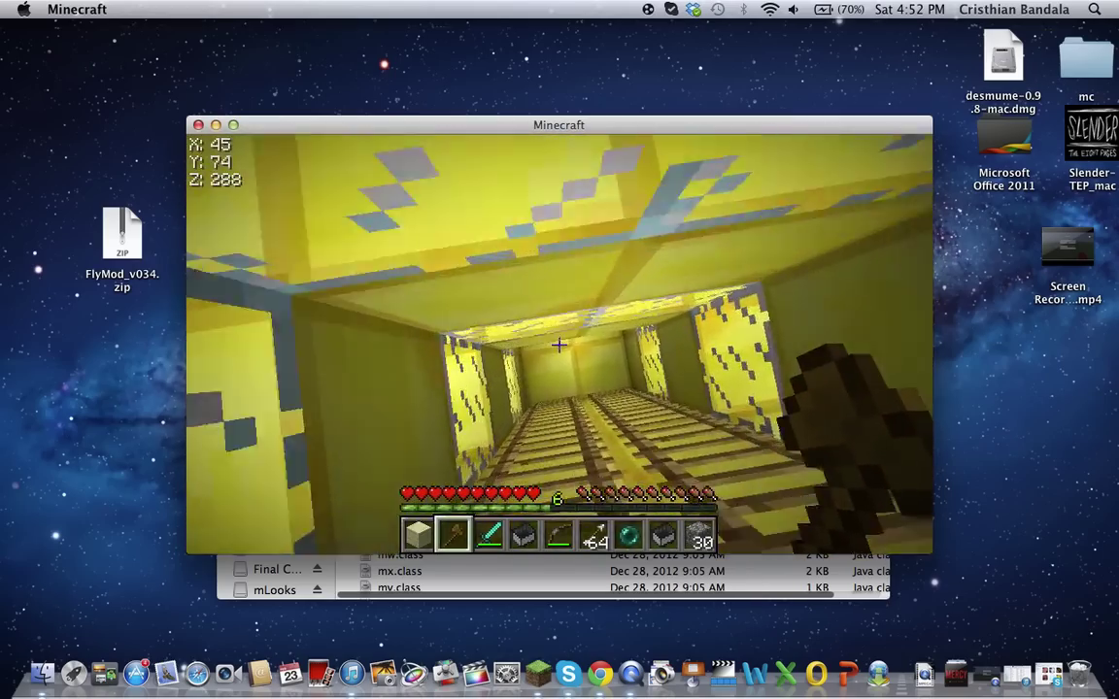
Fly forward, up and down over the grass, then pause and enlarge the game window.
{"action": "key", "text": "w"}
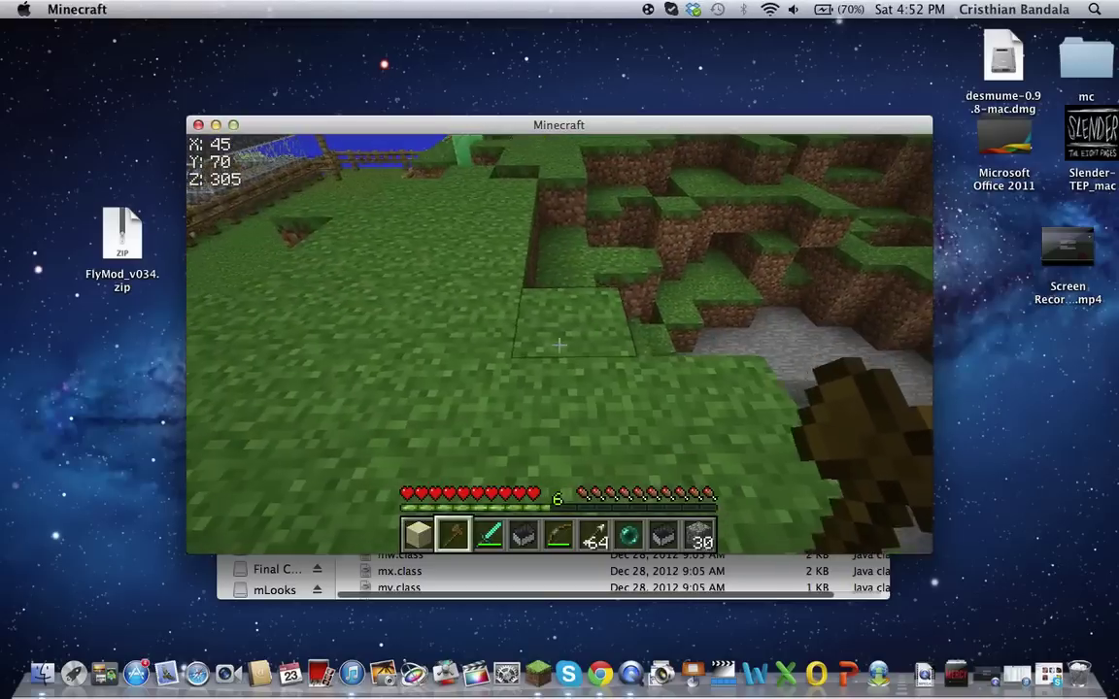
{"action": "key", "text": "space"}
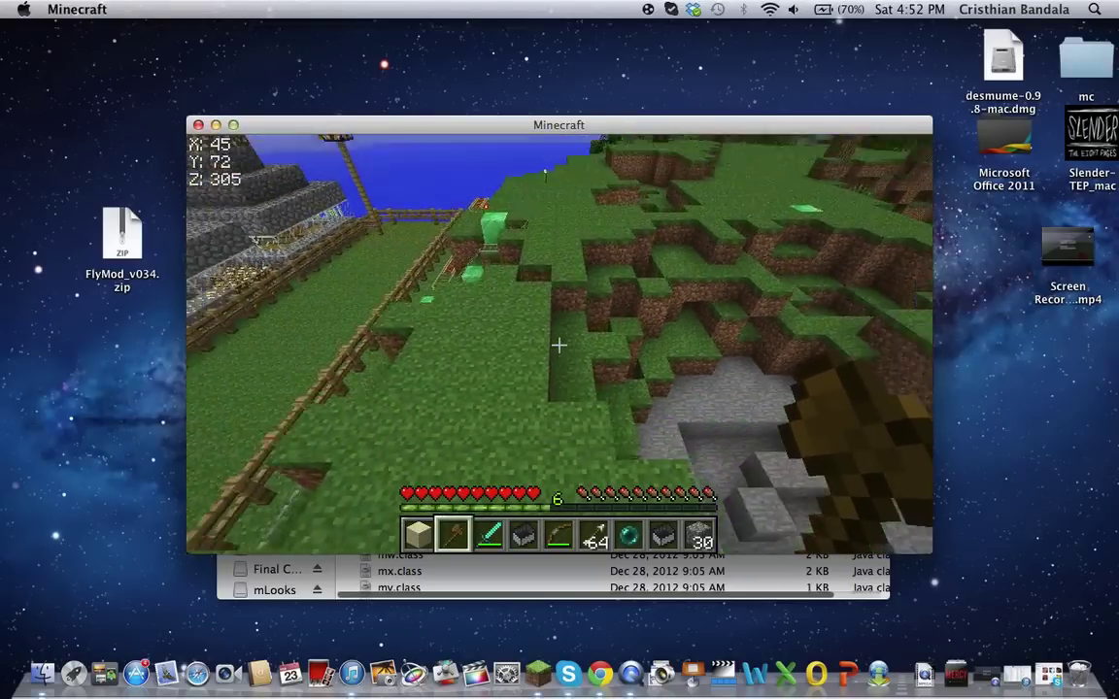
{"action": "key", "text": "shift"}
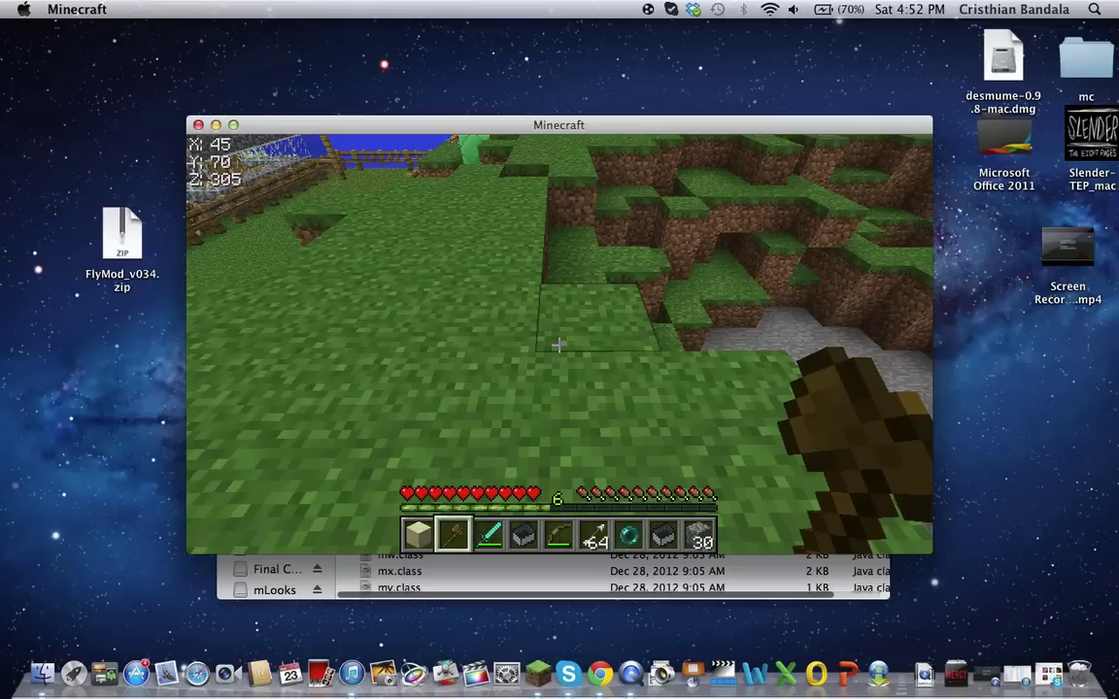
{"action": "key", "text": "space"}
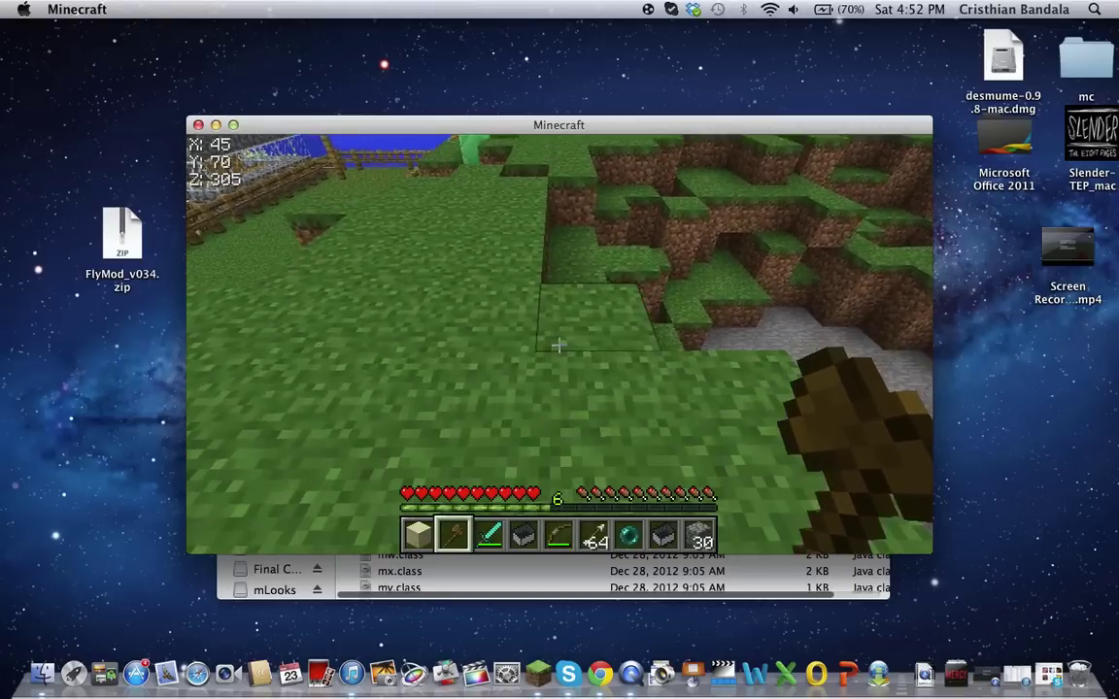
{"action": "key", "text": "Escape"}
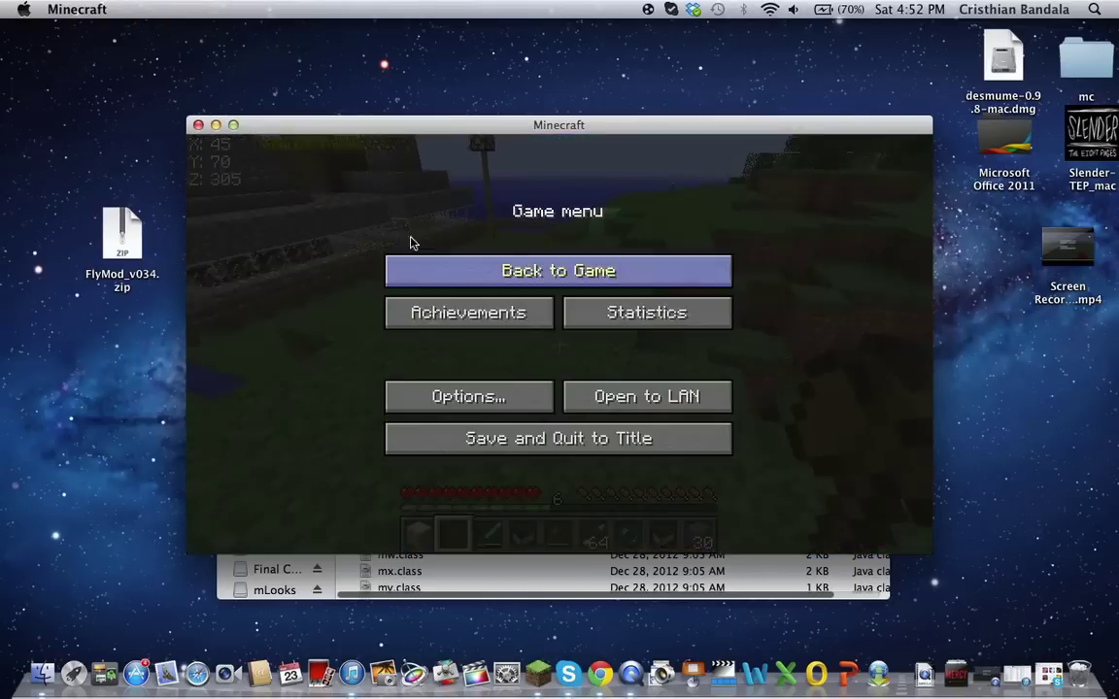
{"action": "left_click", "coordinate": [233, 124]}
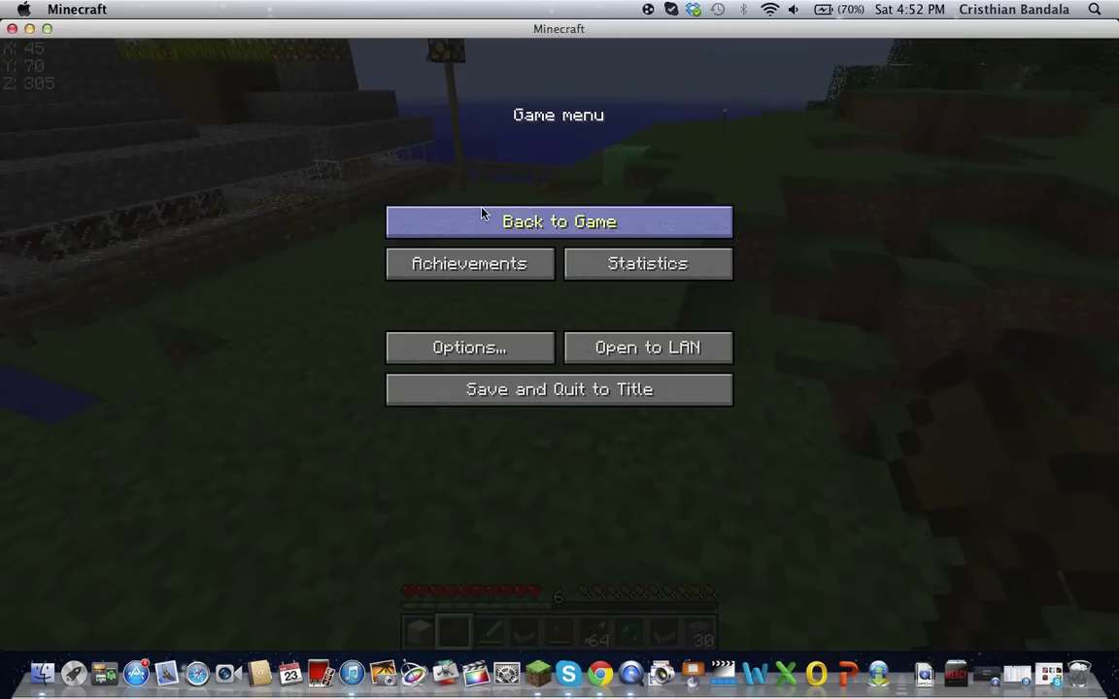
Resume and fly over the forest, ocean, village and red barn, then save and quit to title.
{"action": "left_click", "coordinate": [481, 215]}
{"action": "key", "text": "w"}
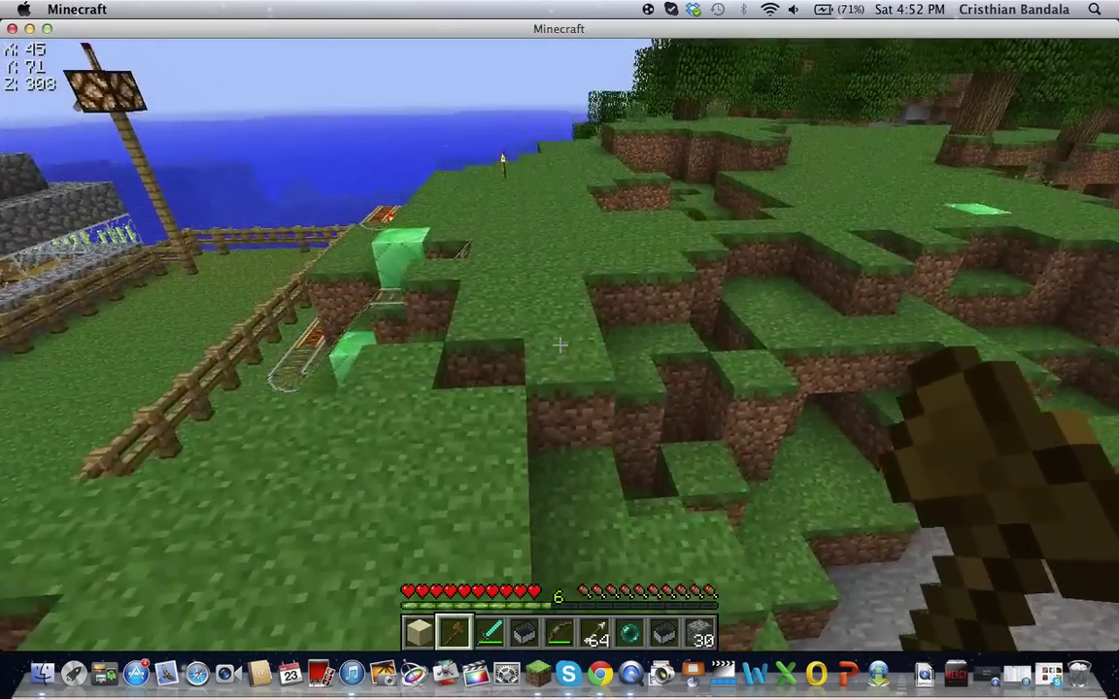
{"action": "key", "text": "w"}
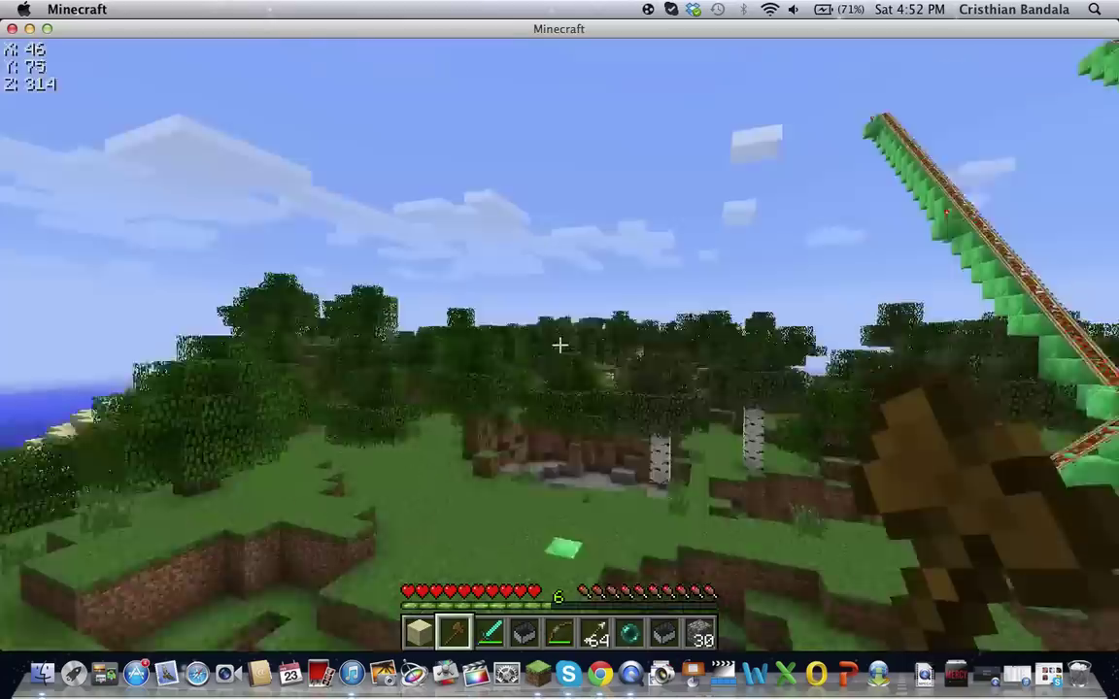
{"action": "key", "text": "w"}
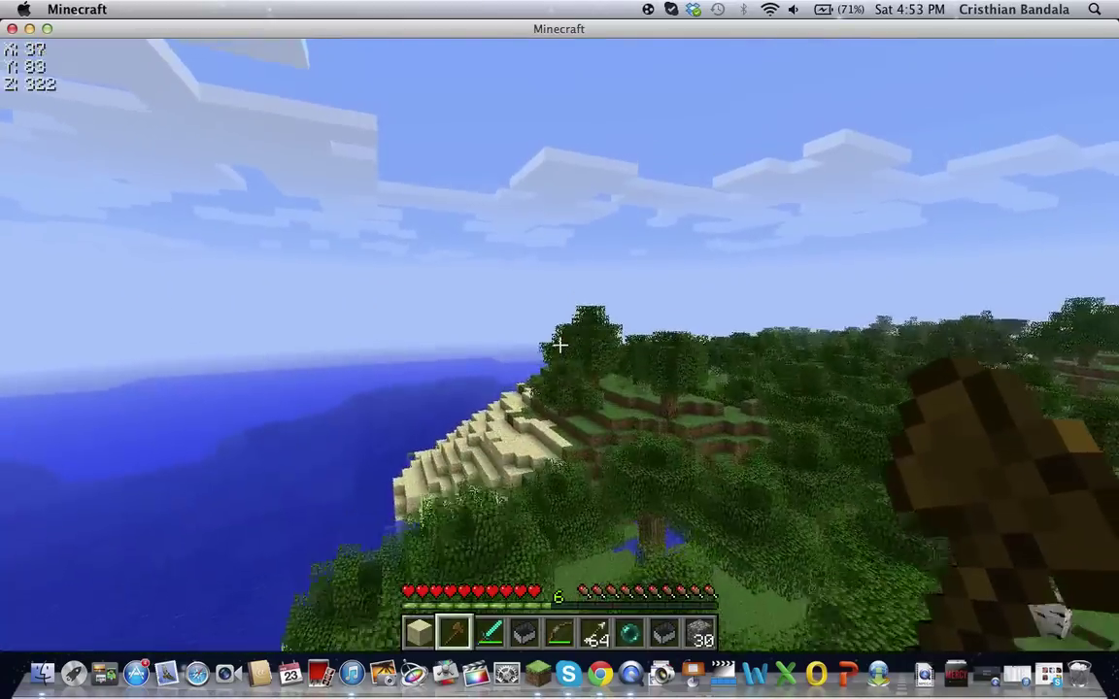
{"action": "key", "text": "w"}
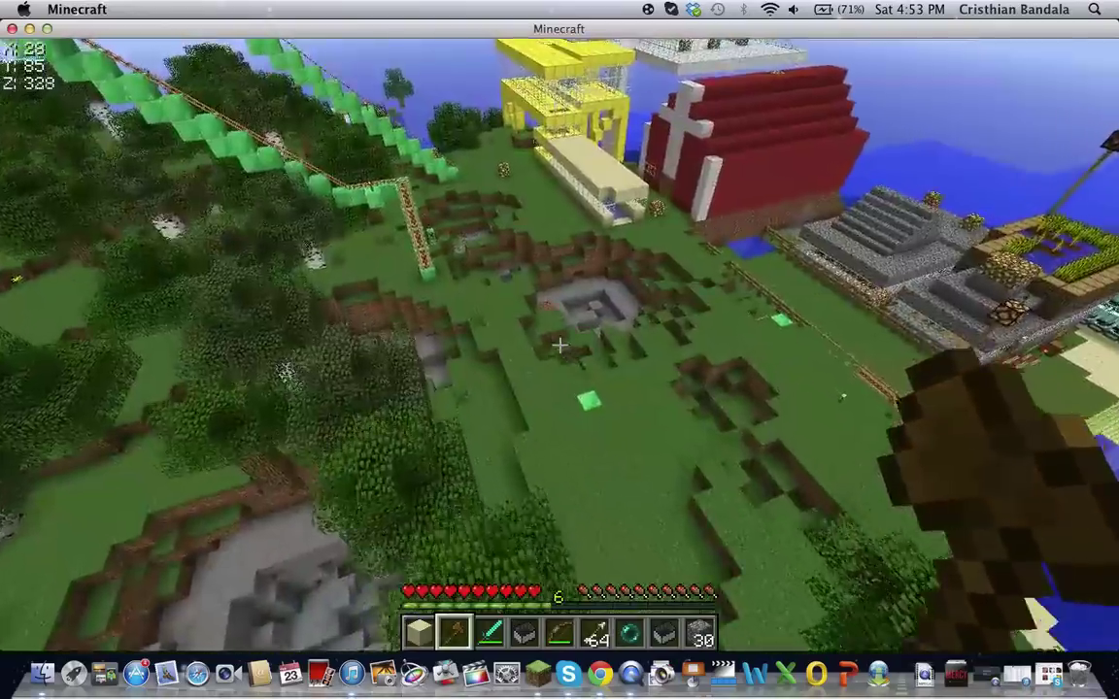
{"action": "key", "text": "w"}
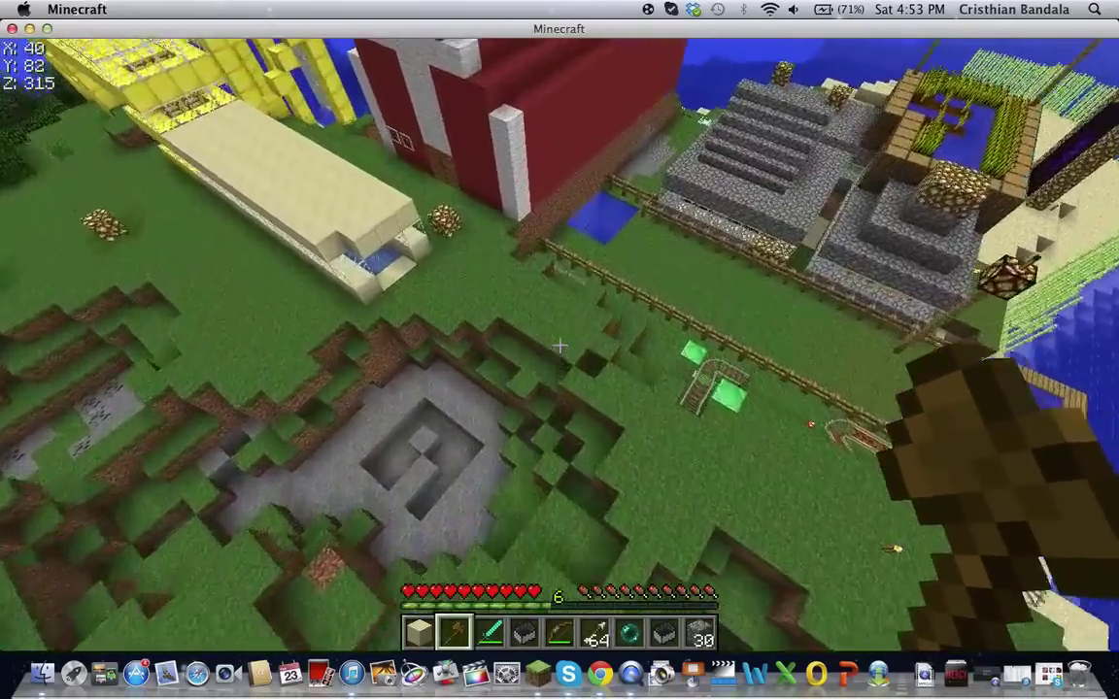
{"action": "key", "text": "w"}
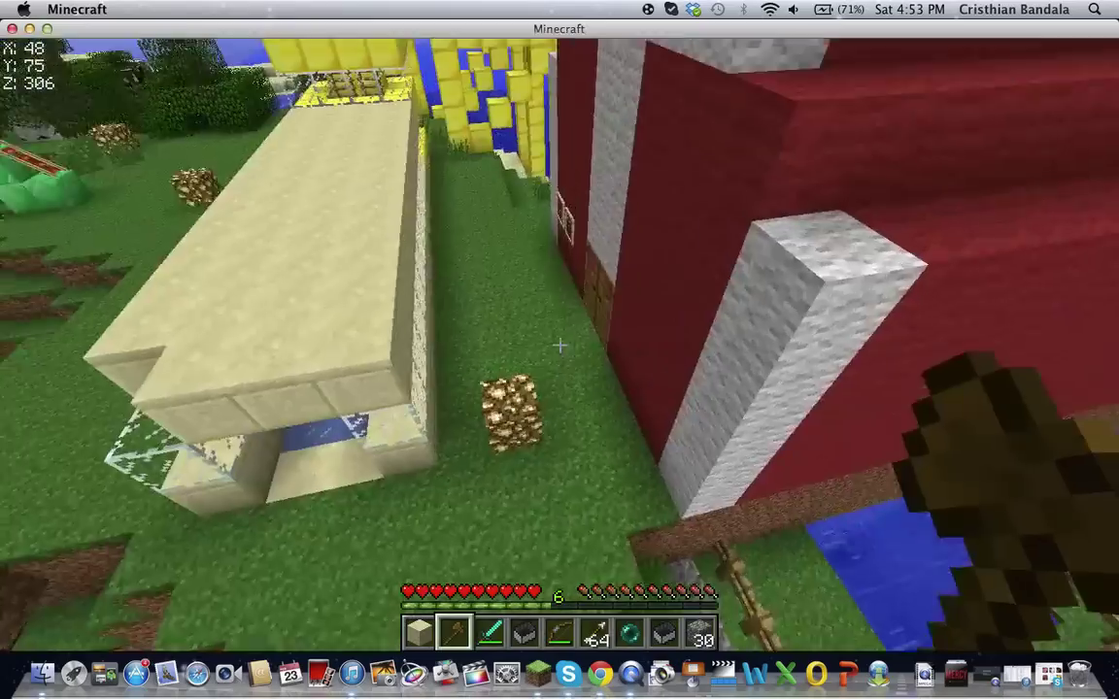
{"action": "key", "text": "w"}
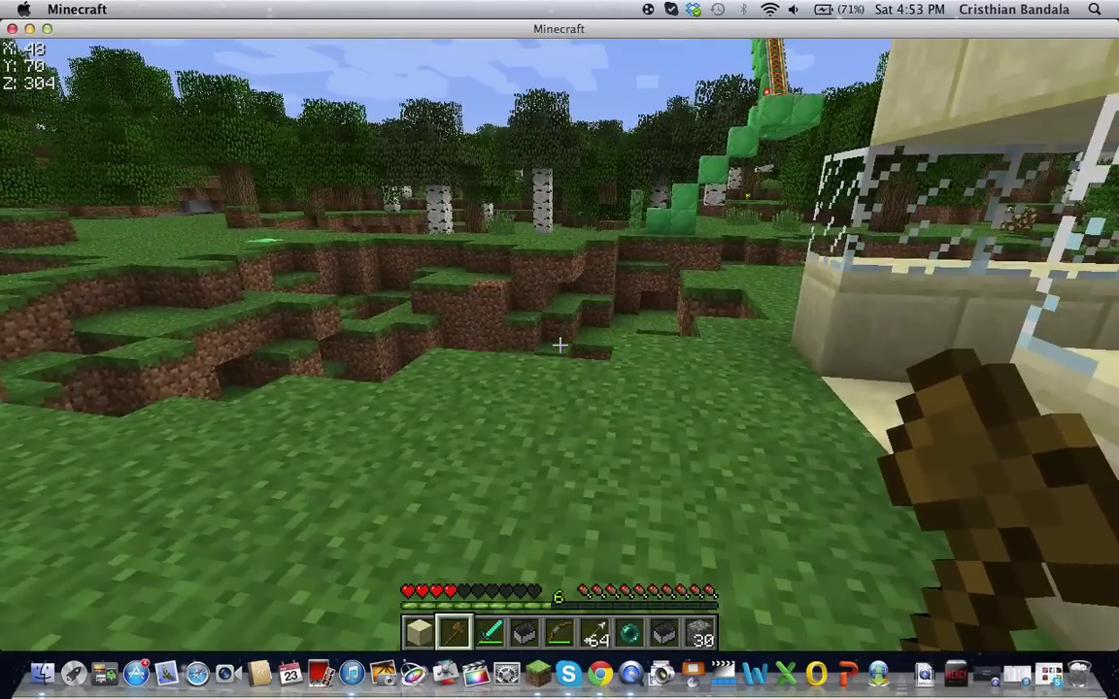
{"action": "key", "text": "Escape"}
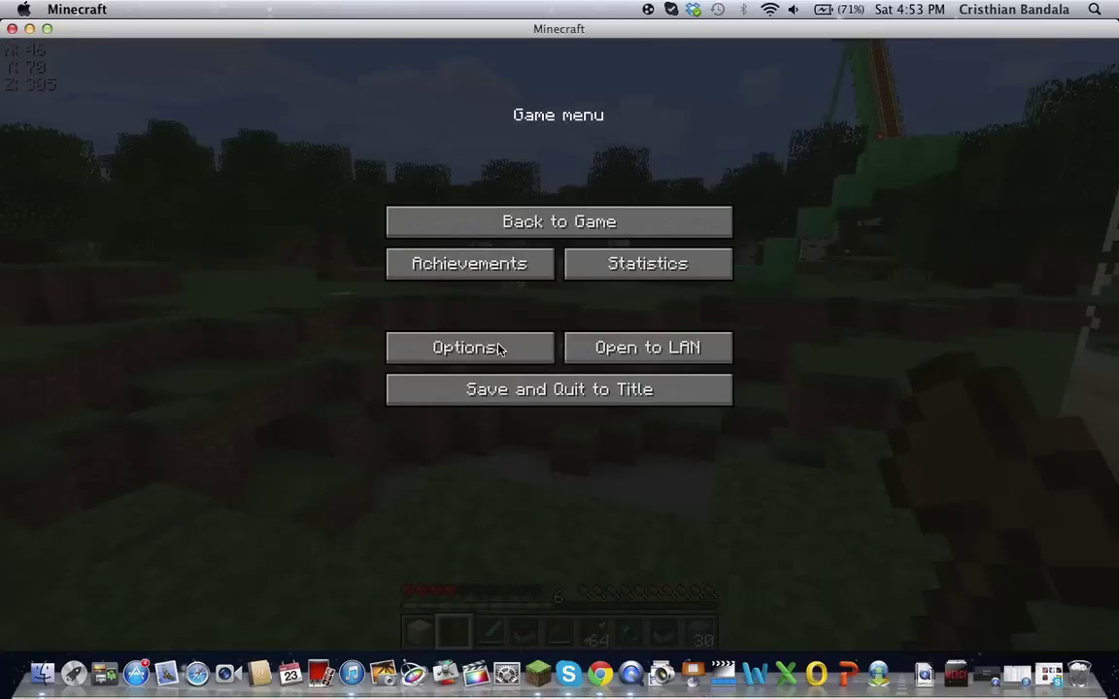
{"action": "left_click", "coordinate": [516, 392]}
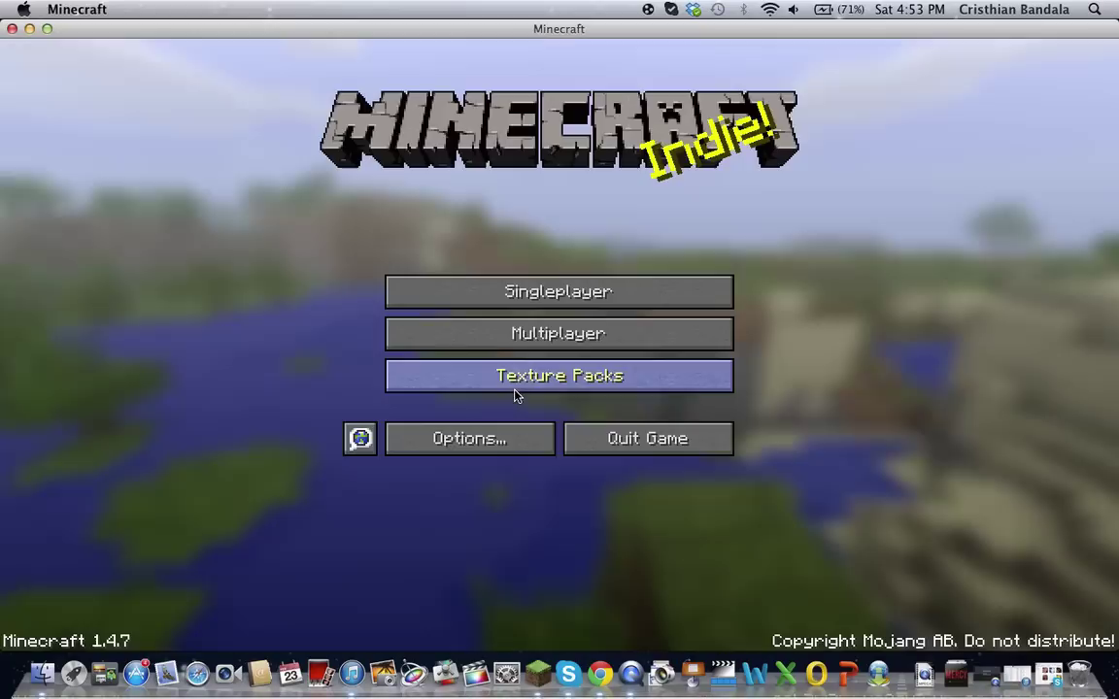
Close the Minecraft window, returning to Finder's minecraft.jar folder.
{"action": "left_click", "coordinate": [12, 30]}
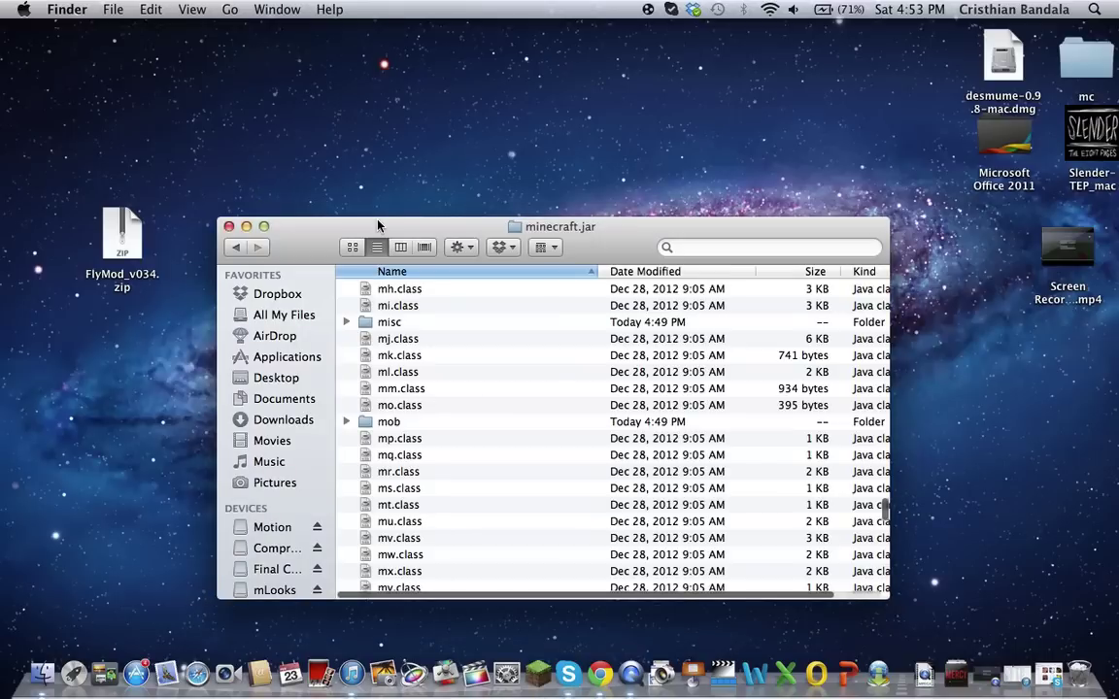